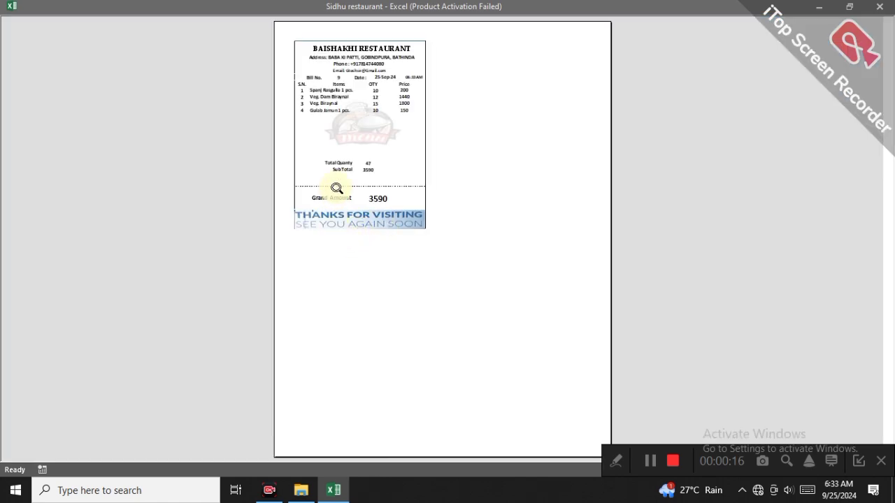
- Inspect the restaurant bill in the print preview at a larger size and close the preview
click(341, 196)
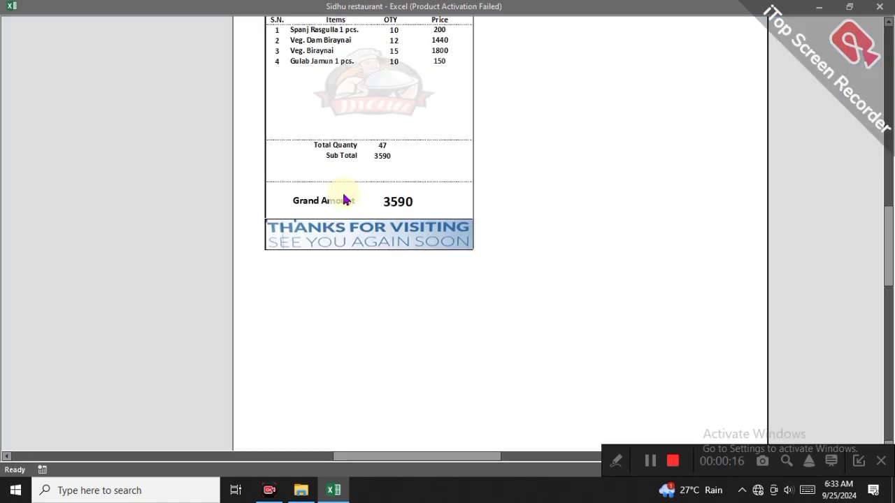
scroll(344, 201, up, 3)
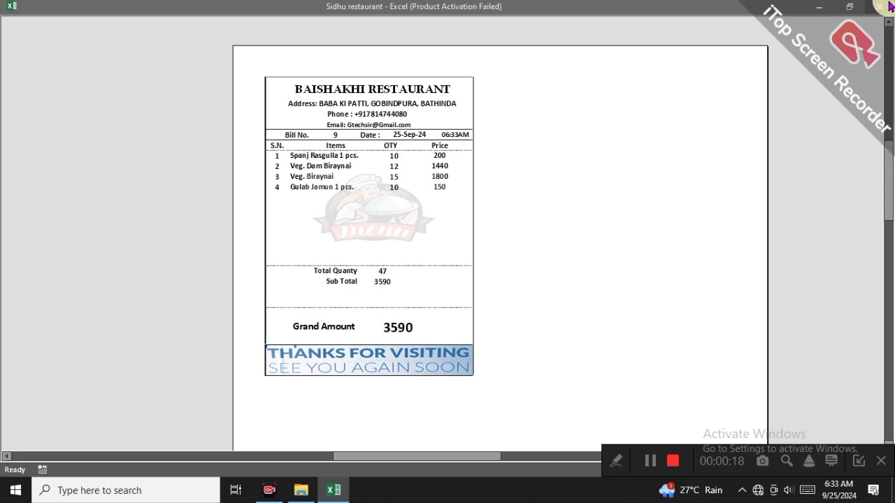
click(885, 7)
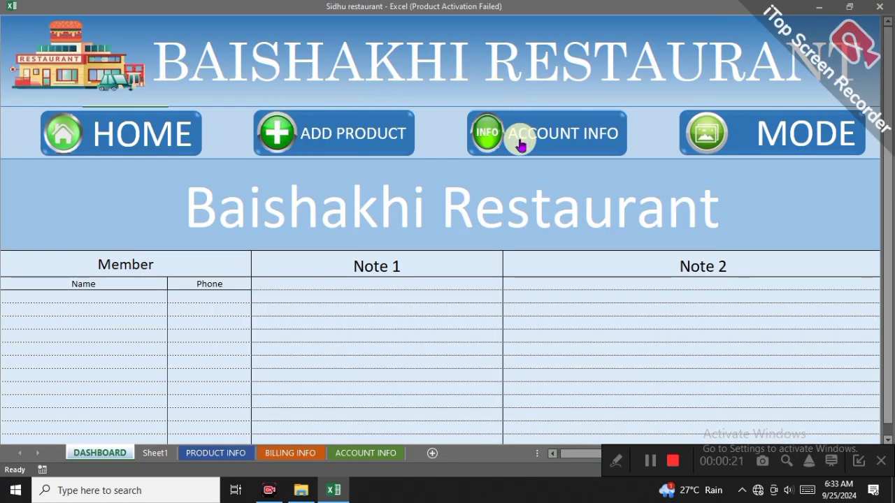
- View the Full Account Info and Single Product reports in the account information section and return to the billing screen
click(513, 133)
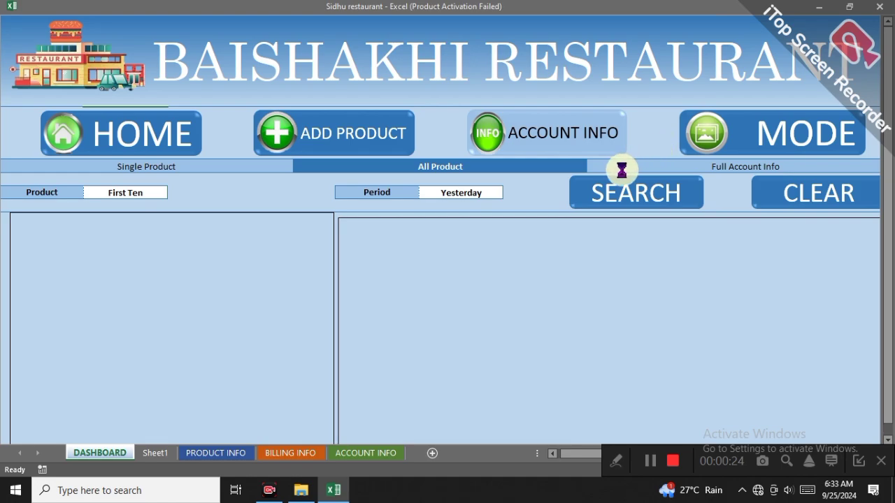
click(622, 168)
click(311, 194)
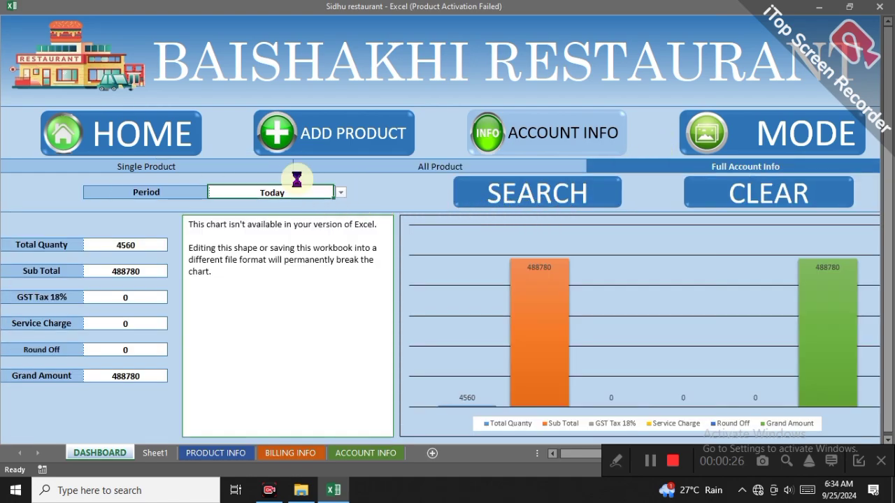
click(339, 196)
click(168, 164)
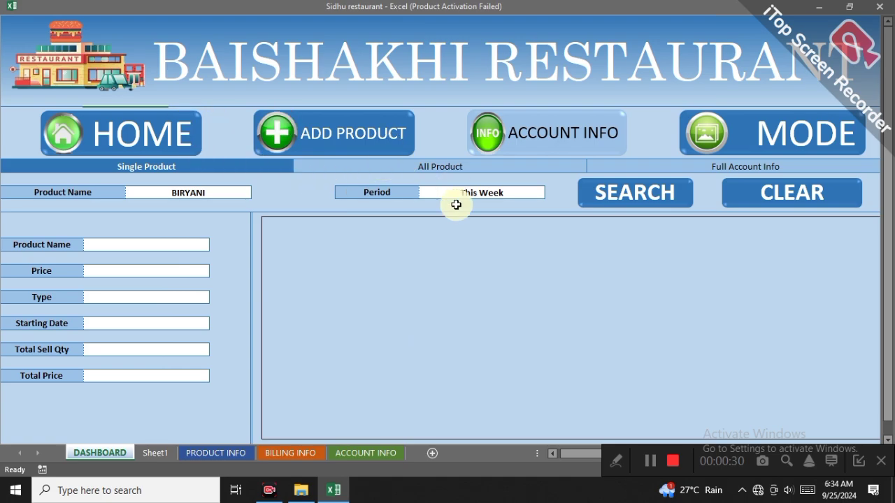
click(160, 130)
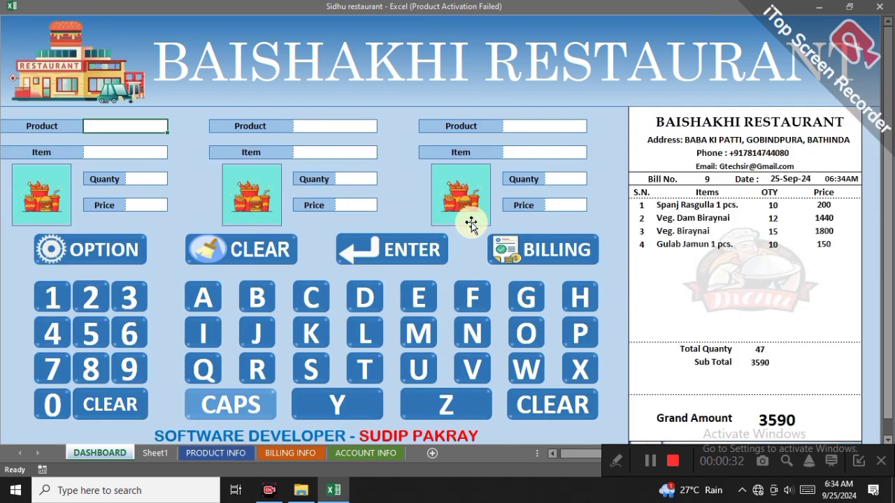
- Clear the existing order and add the BIRYANI item Veg. Biraynai with quantity 10 to the bill
click(257, 252)
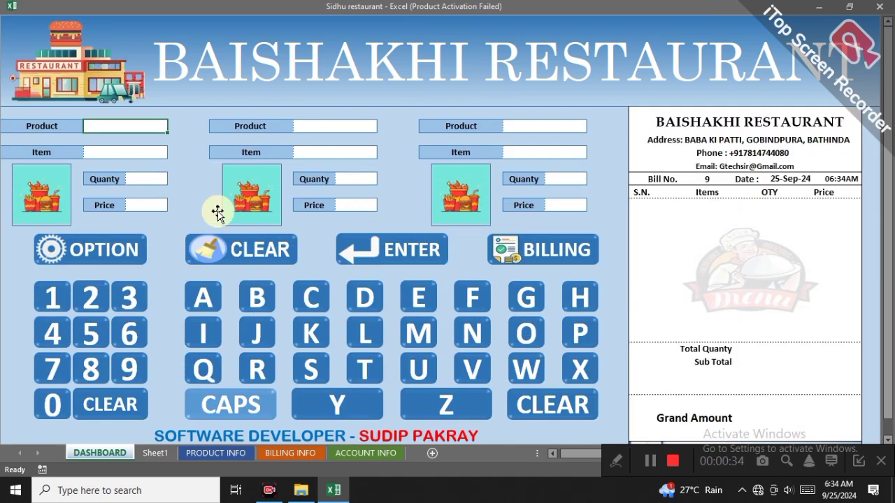
click(172, 127)
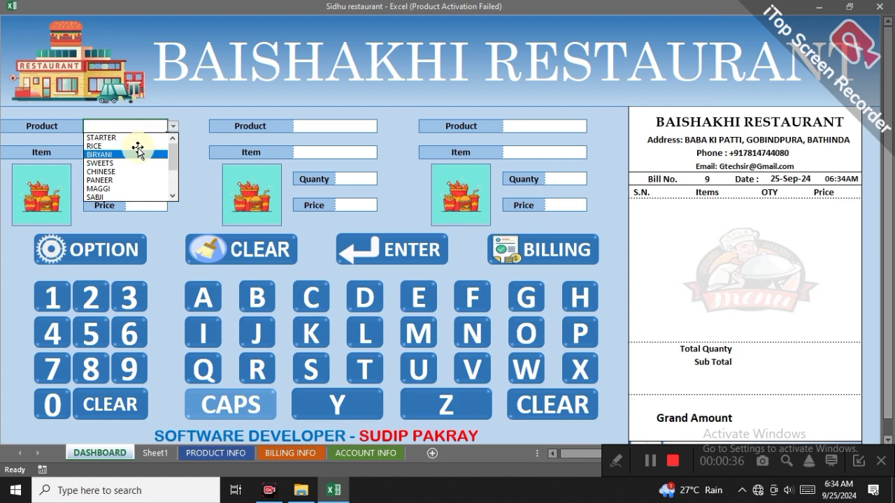
click(139, 153)
click(165, 151)
click(173, 152)
click(156, 152)
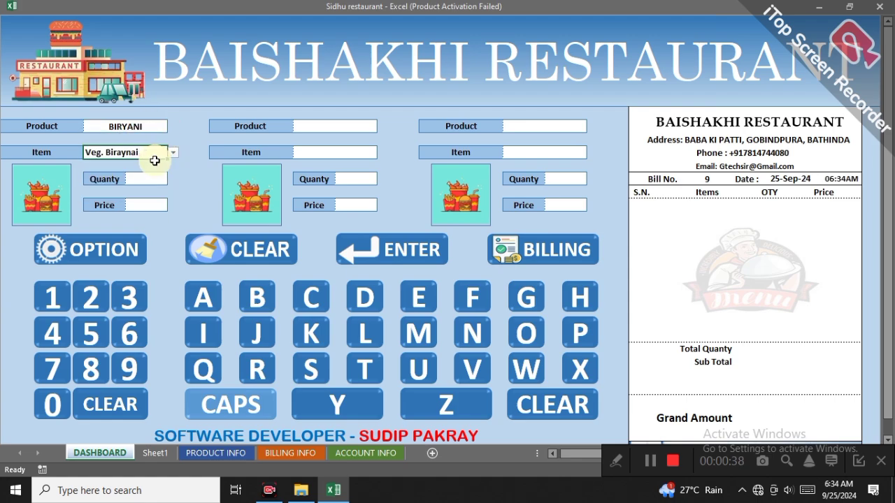
click(151, 175)
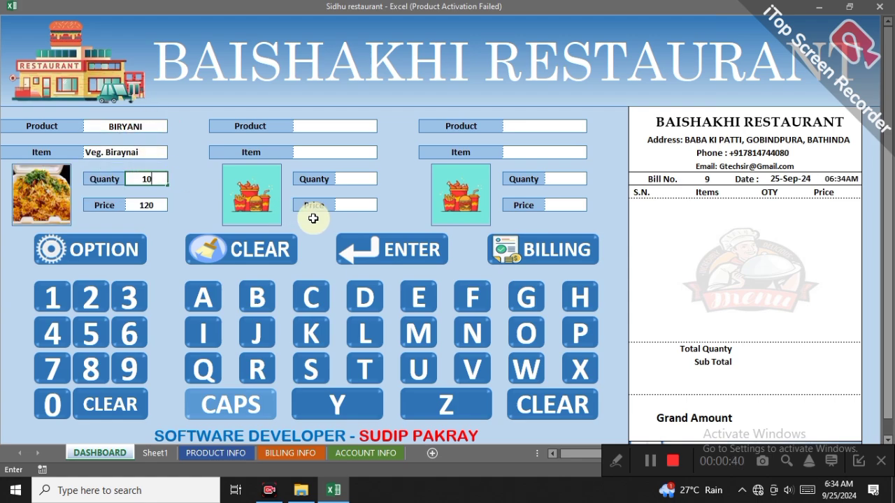
text(10)
click(365, 242)
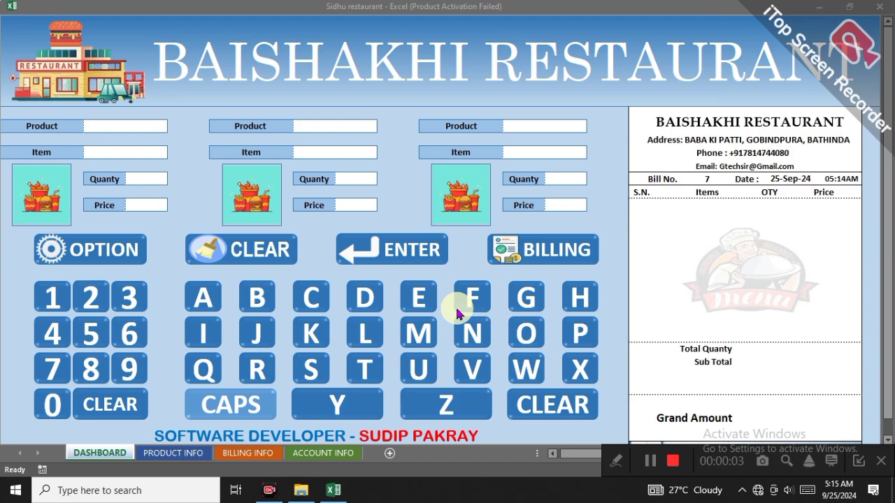
- Fill the first order entry with product BIRYANI, item Veg. Biraynai and quantity 10
click(151, 123)
click(173, 127)
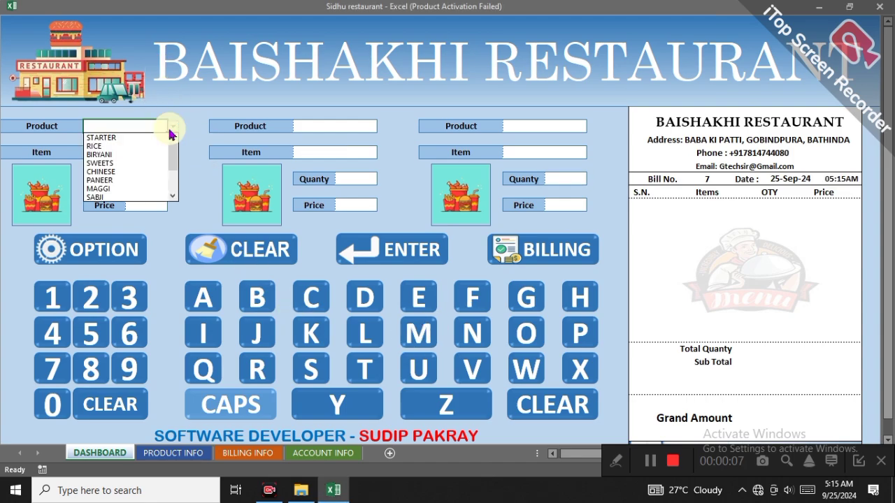
click(158, 154)
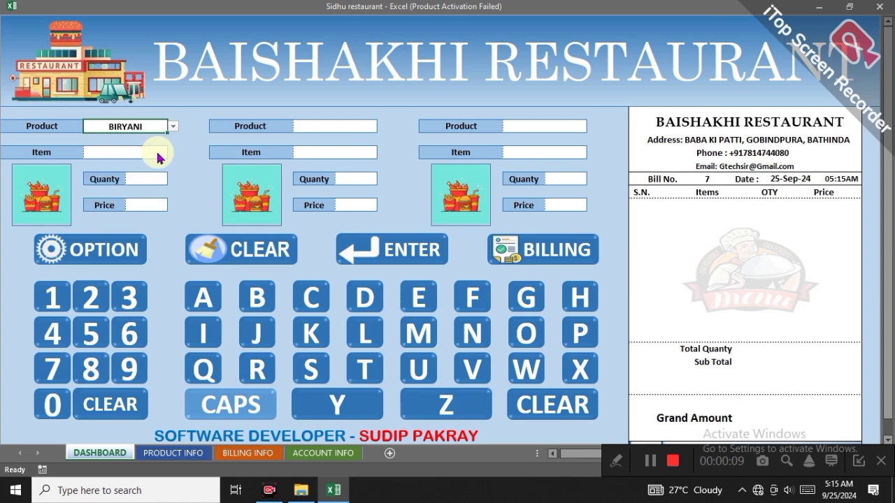
click(157, 154)
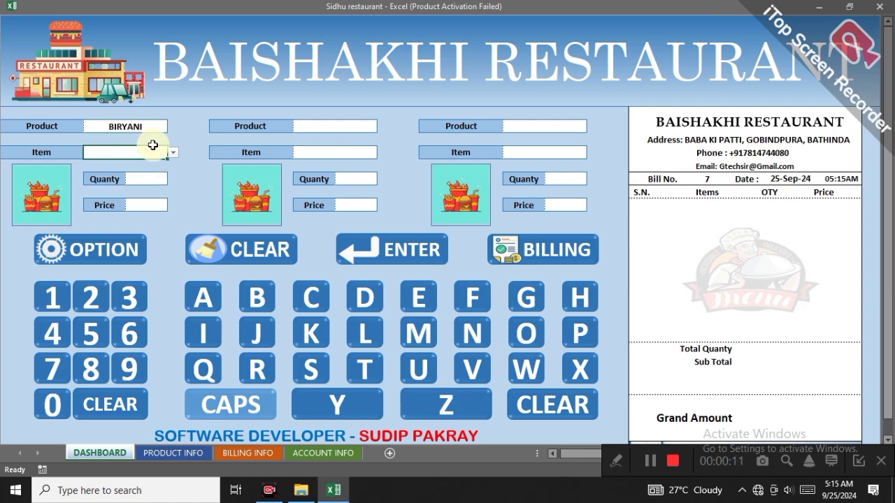
click(172, 152)
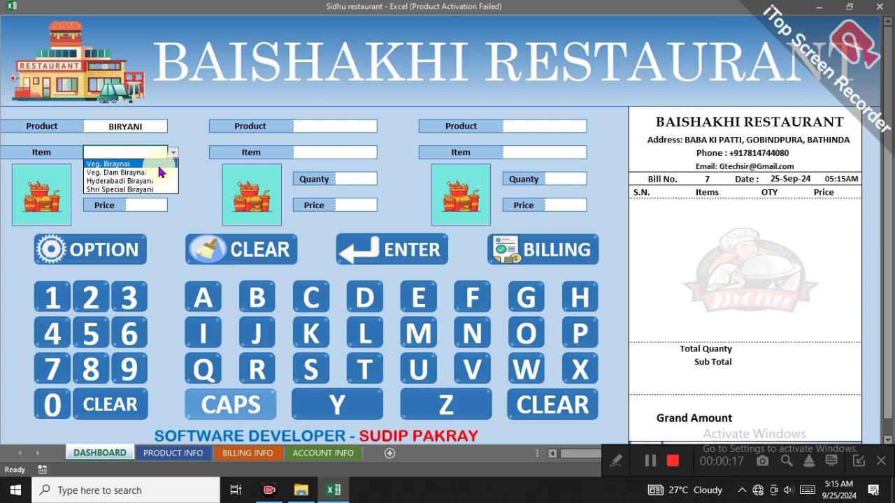
click(150, 165)
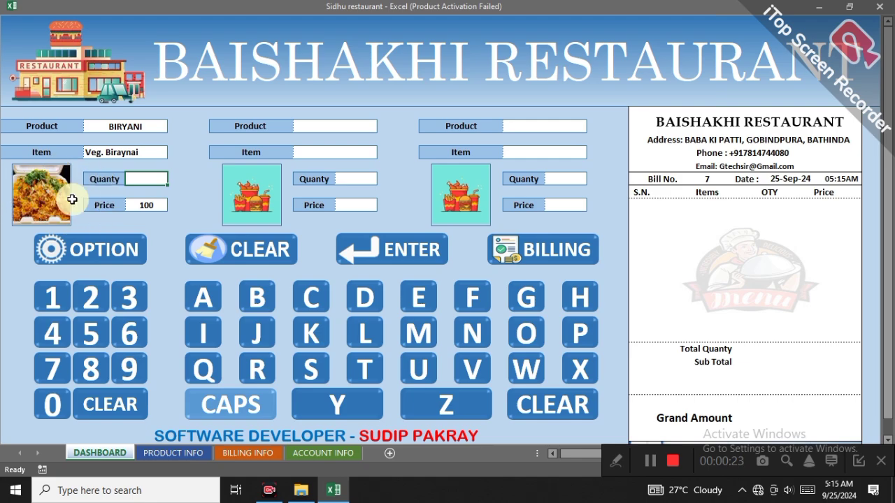
text(10)
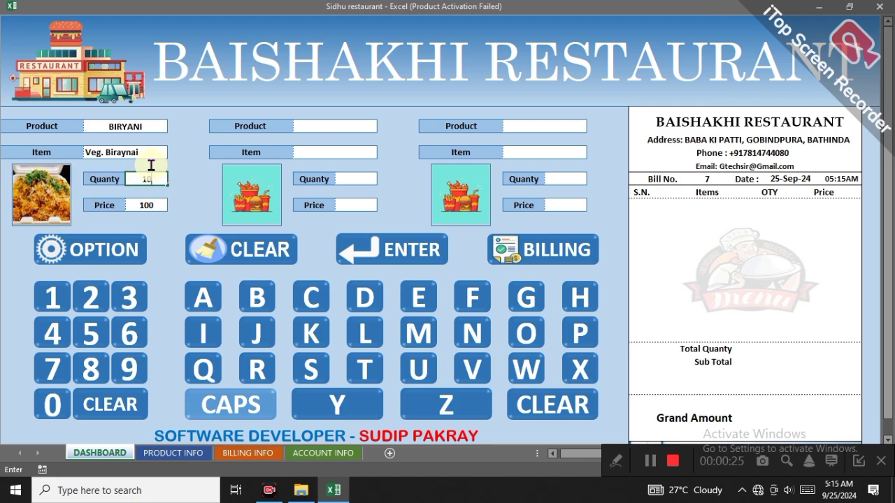
- Fill the second order entry with product CHINESE, item Veg. Manch. Gravy and quantity 15
click(339, 123)
click(383, 126)
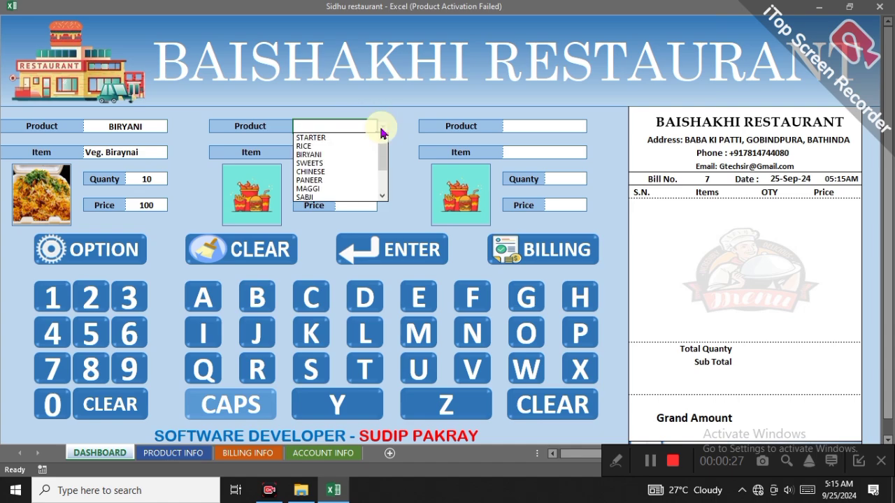
click(364, 179)
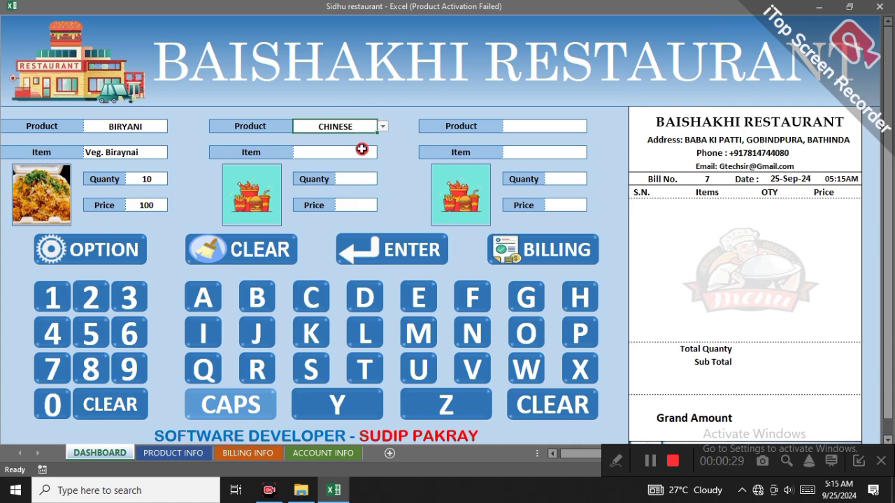
click(364, 147)
click(382, 152)
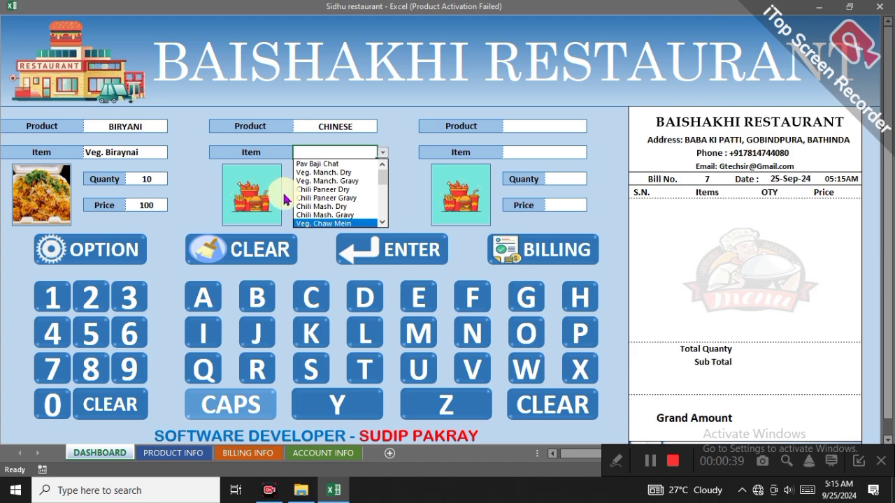
click(318, 181)
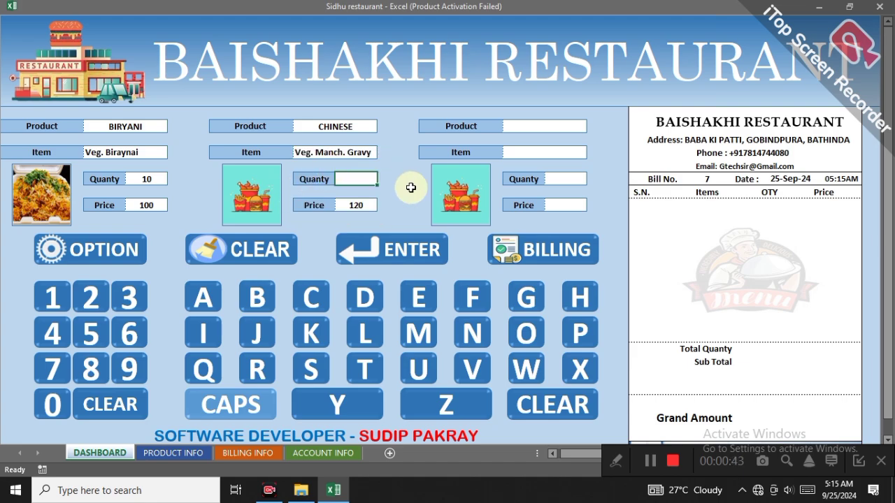
- Fill the third order entry with SWEETS, Spanj Rasgulla 1 pcs. and quantity 10, and submit all three entries to the bill
click(546, 126)
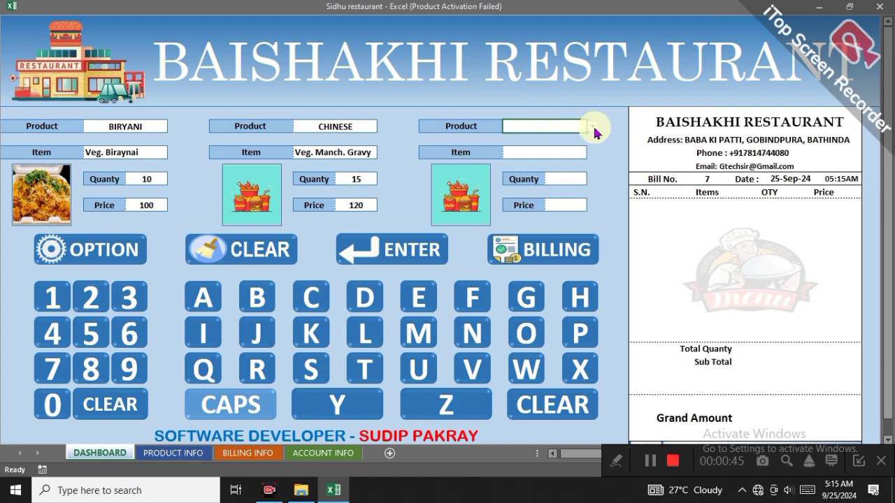
click(591, 126)
click(570, 163)
click(556, 151)
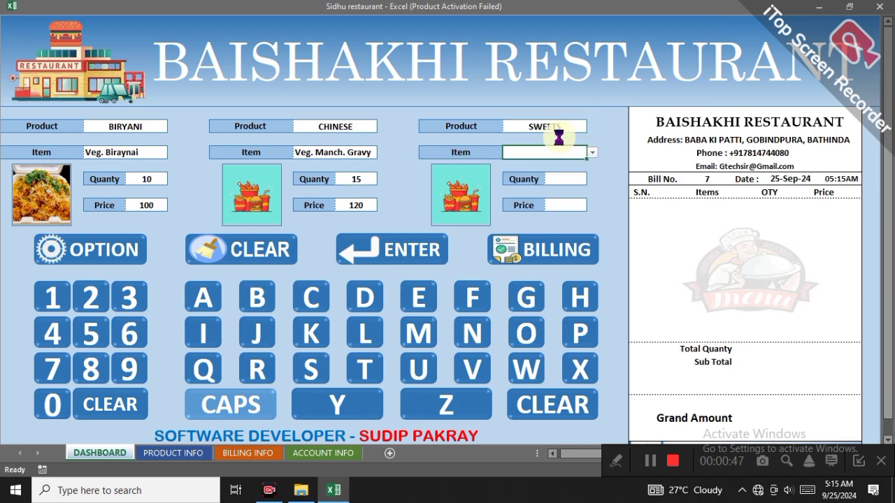
click(592, 152)
click(579, 173)
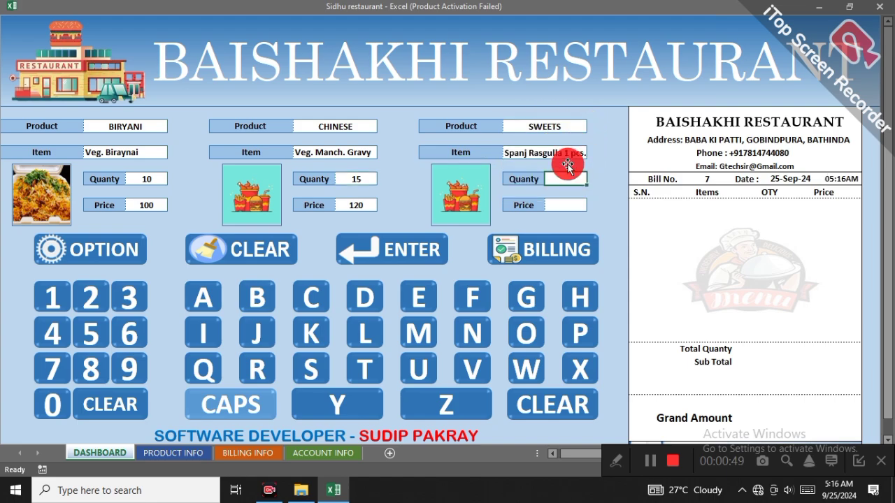
text(10)
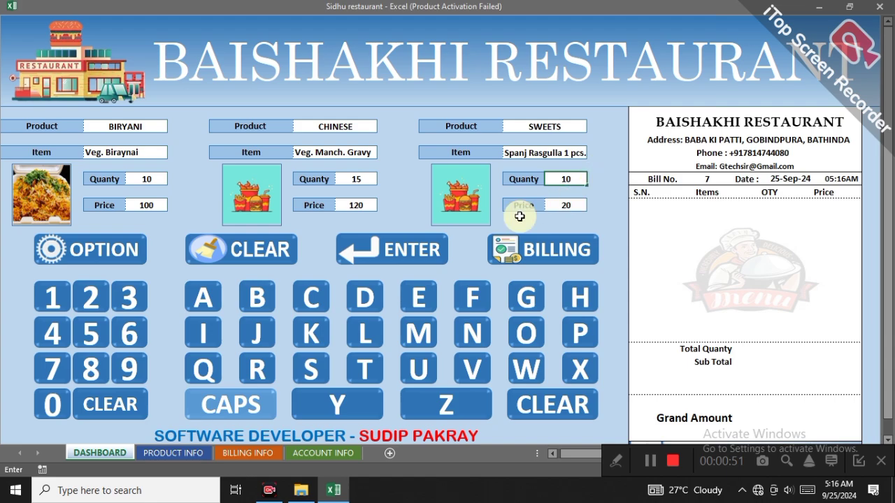
click(420, 250)
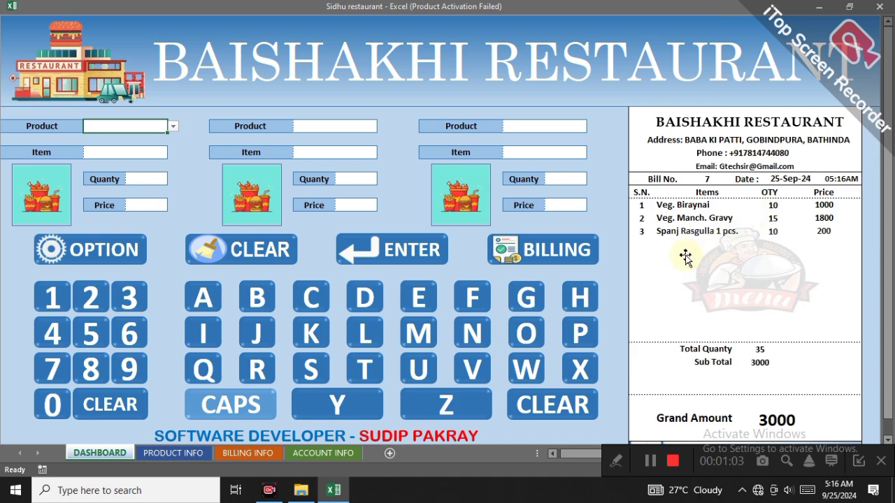
- Generate the bill, check it enlarged in the print preview, and clear the completed order from the billing screen
click(531, 245)
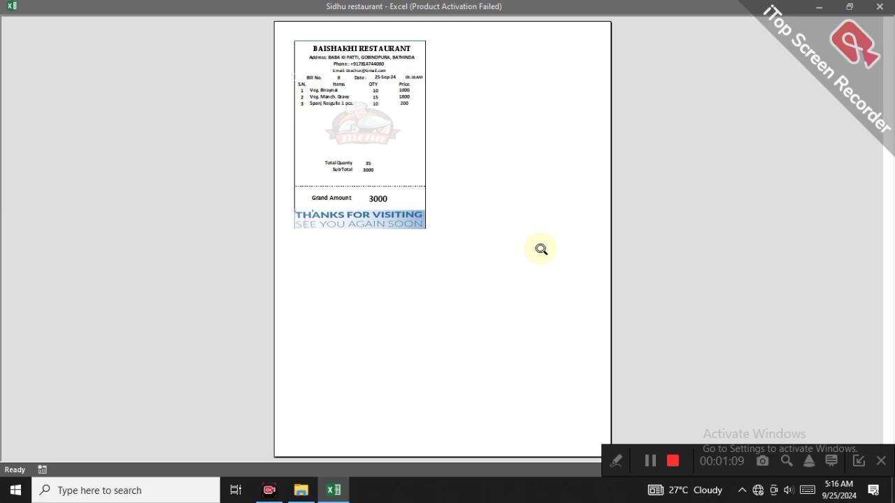
click(415, 216)
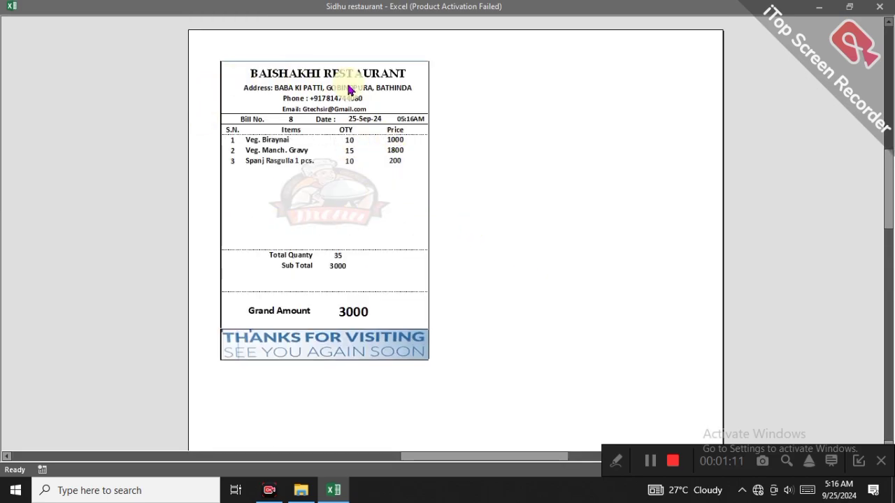
click(880, 7)
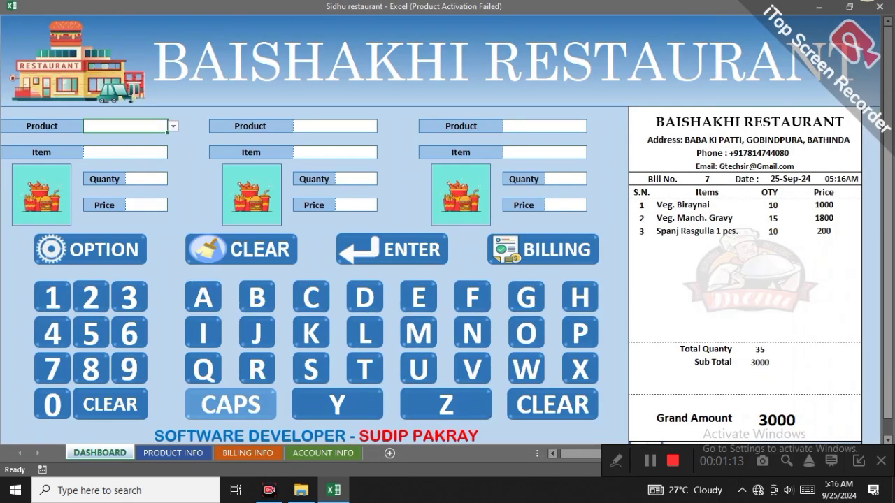
click(272, 263)
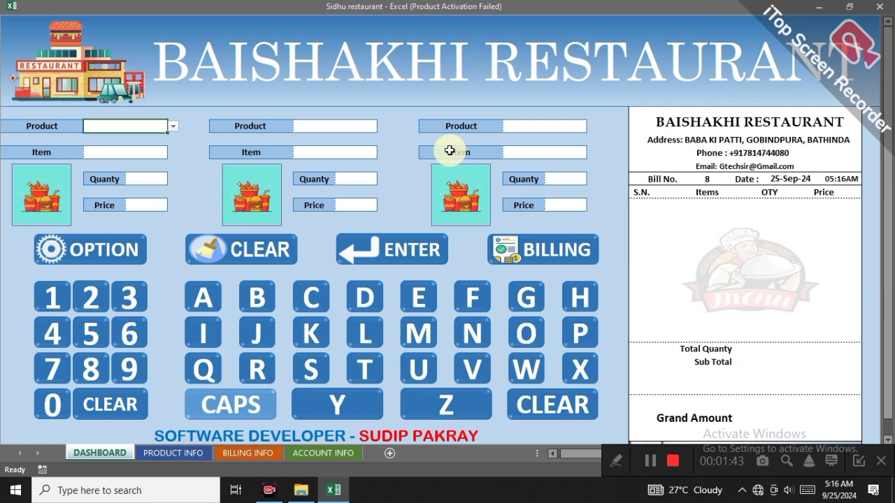
- Add the STARTER item GOBHI-65 with quantity 5 to the bill and clear that order
click(173, 127)
click(140, 132)
click(173, 153)
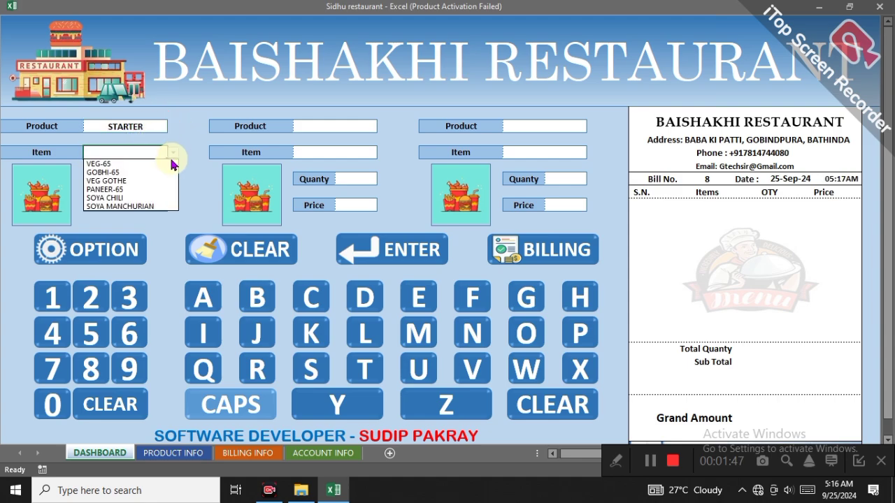
click(144, 170)
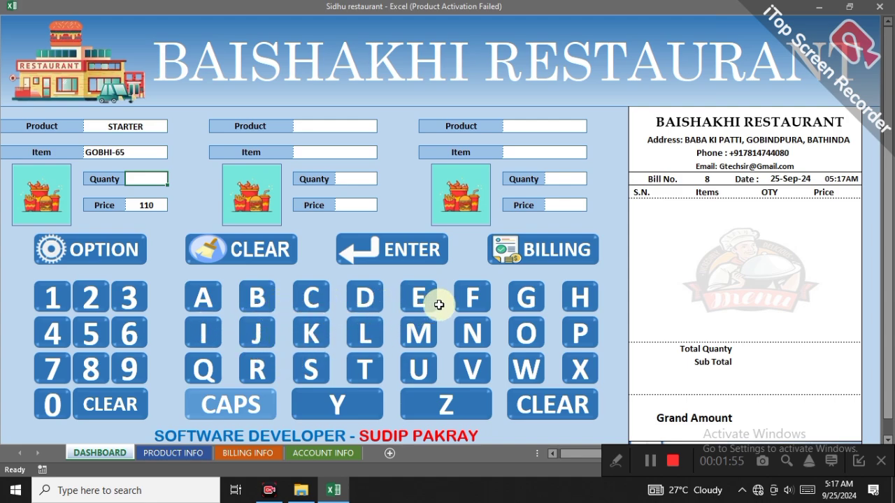
click(95, 341)
click(337, 236)
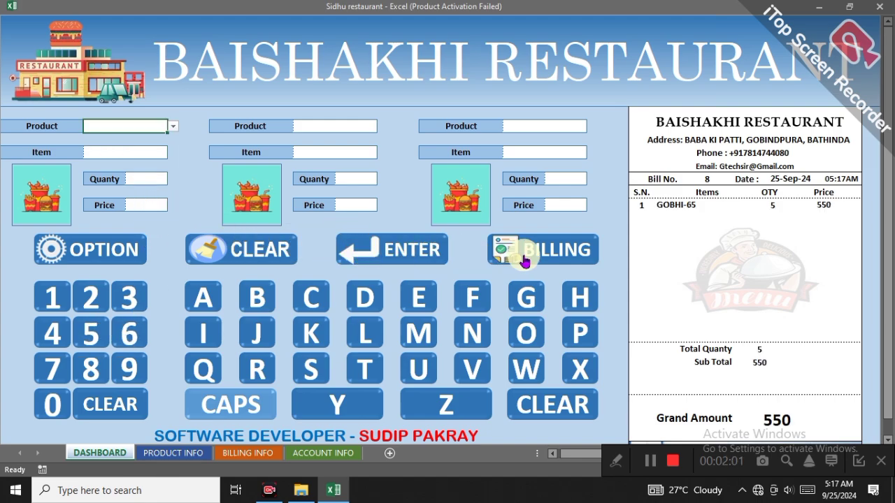
click(256, 231)
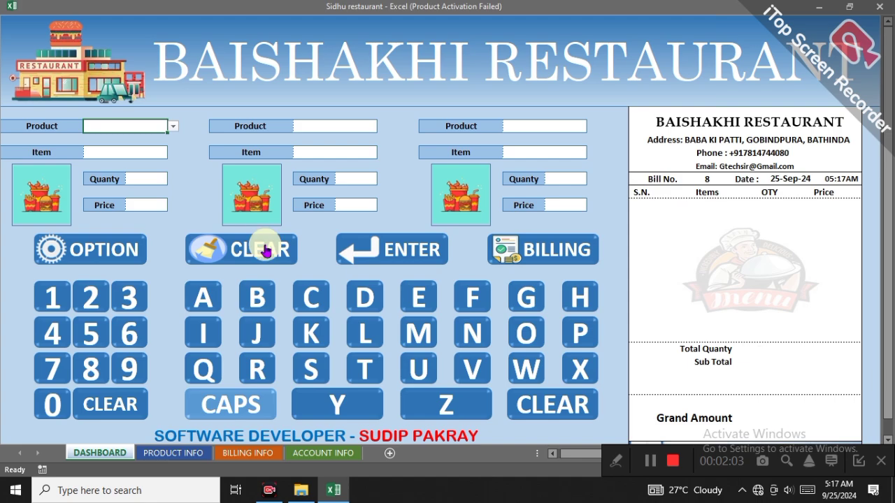
- Open the options page and examine the Member, Note 1 and Note 2 sections
click(126, 251)
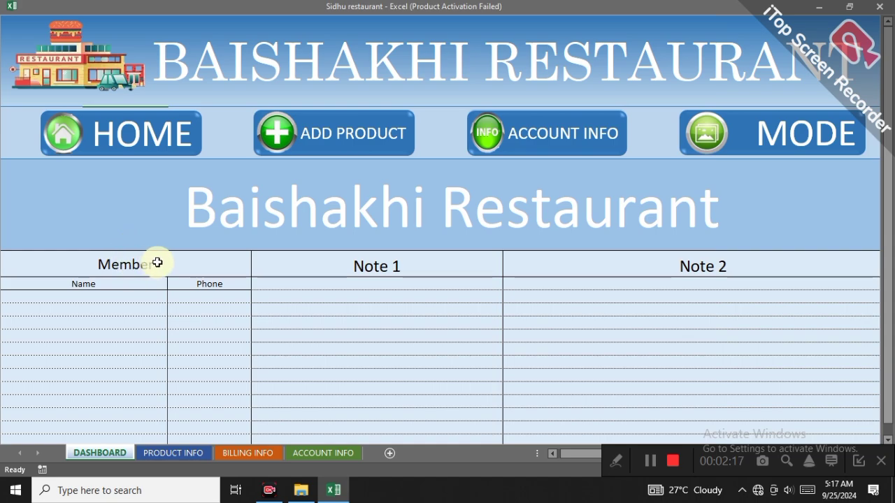
click(89, 295)
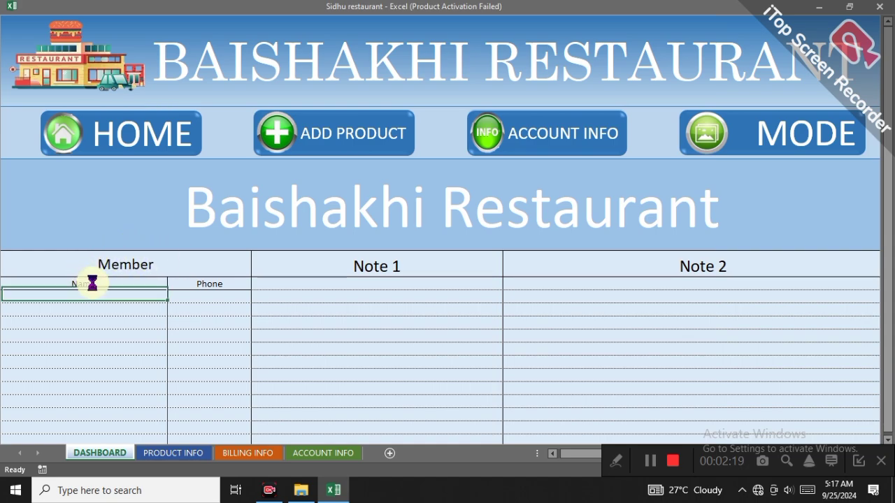
drag(179, 298, 202, 386)
click(344, 278)
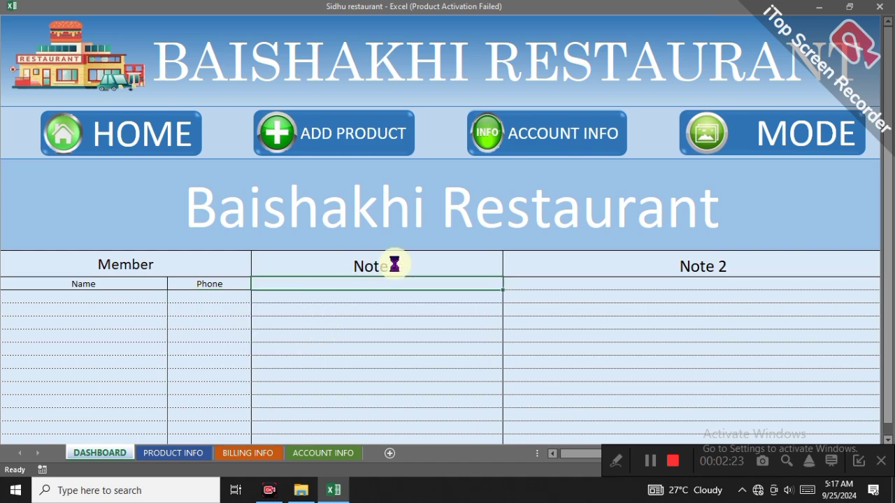
click(505, 279)
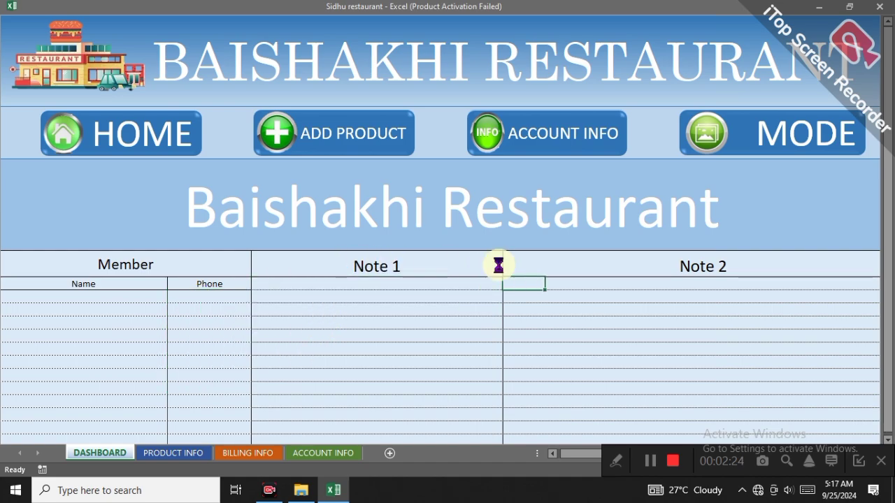
- Open the product form and look up the BIRYANI item Veg. Biraynai
click(318, 135)
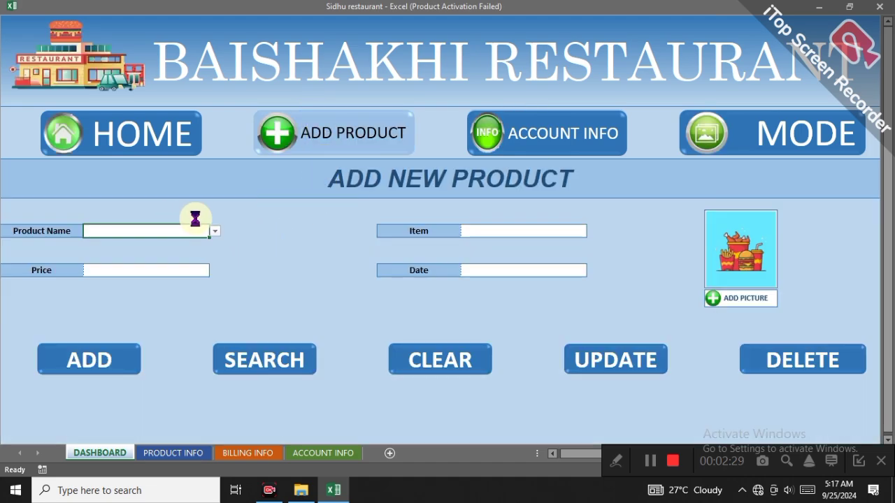
click(215, 232)
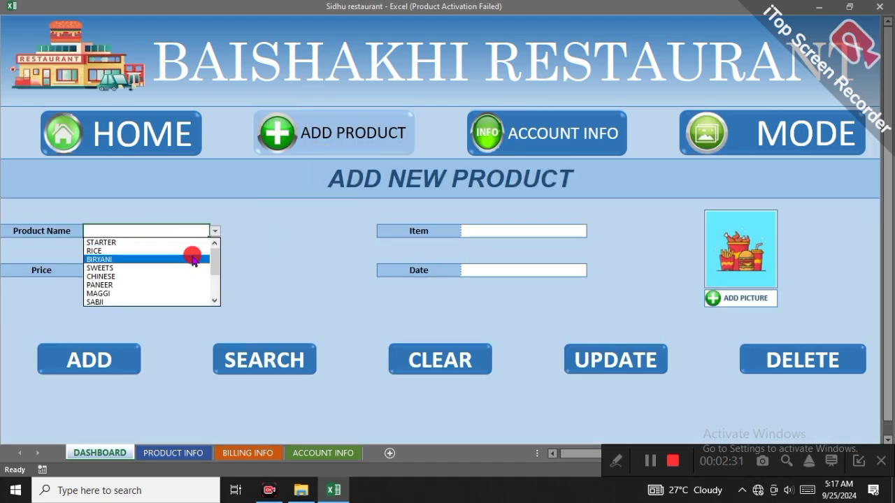
click(193, 260)
click(526, 226)
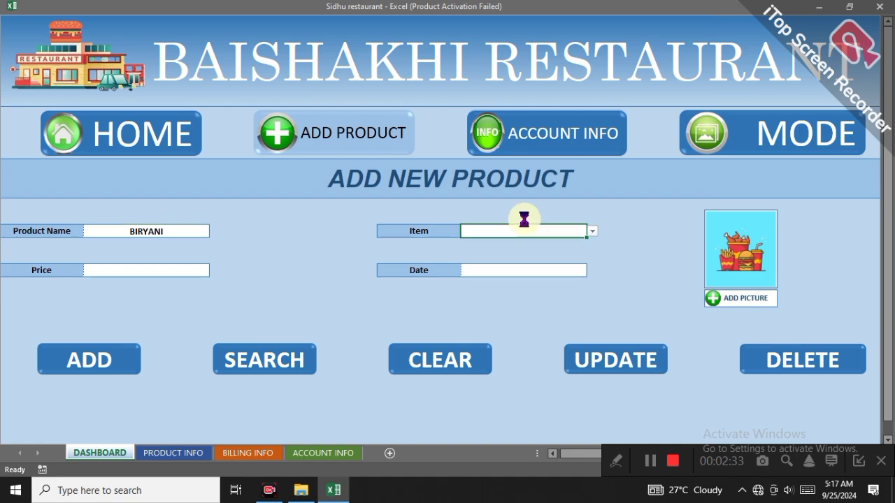
click(592, 232)
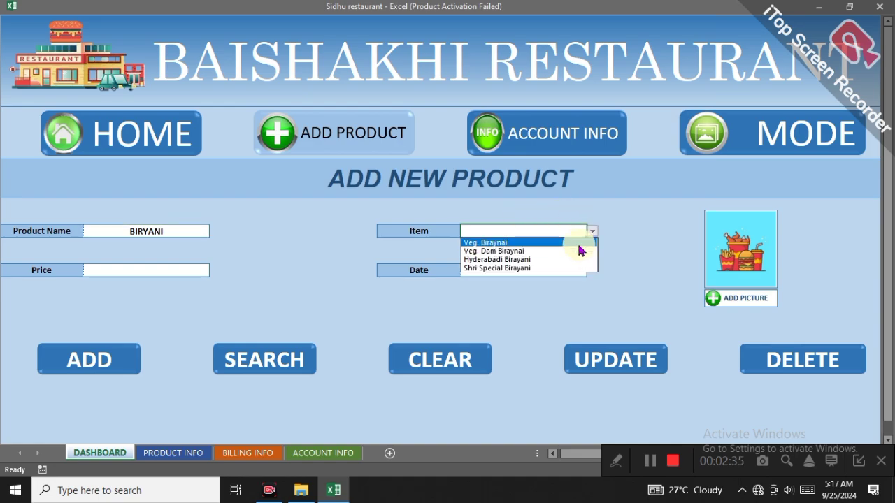
click(580, 243)
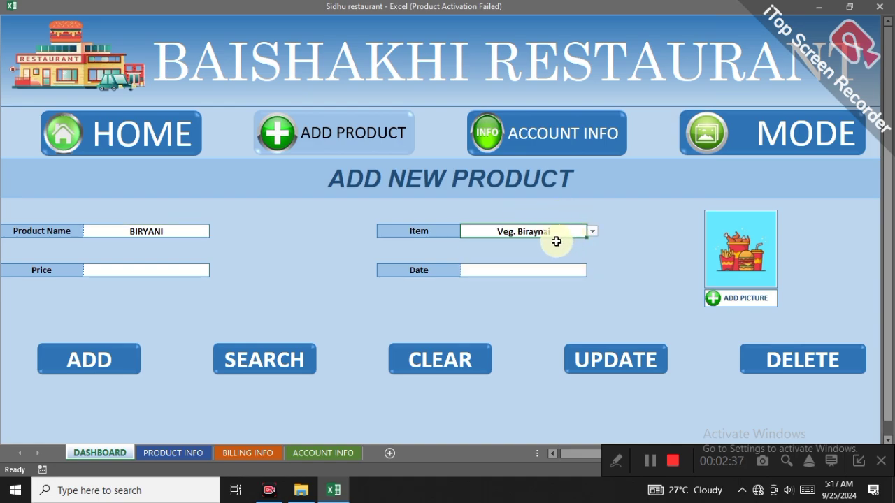
click(277, 357)
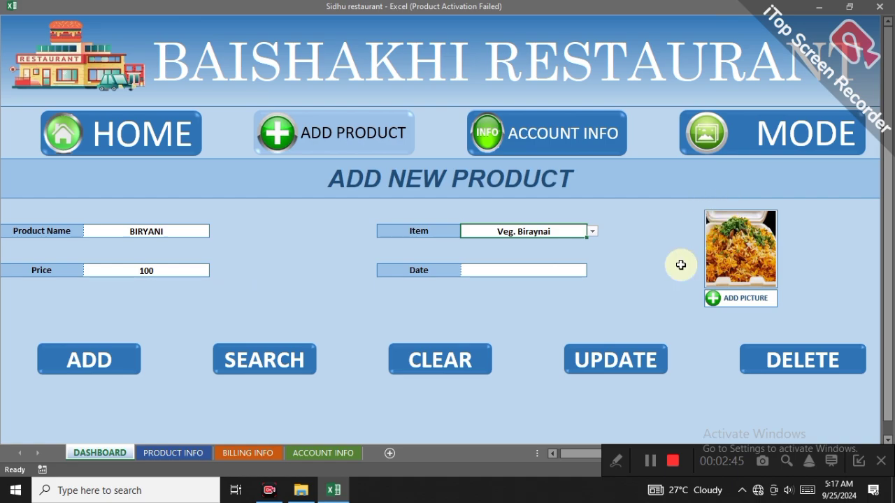
- Set the Veg. Biraynai price to 120, update its record and clear the form
double_click(173, 270)
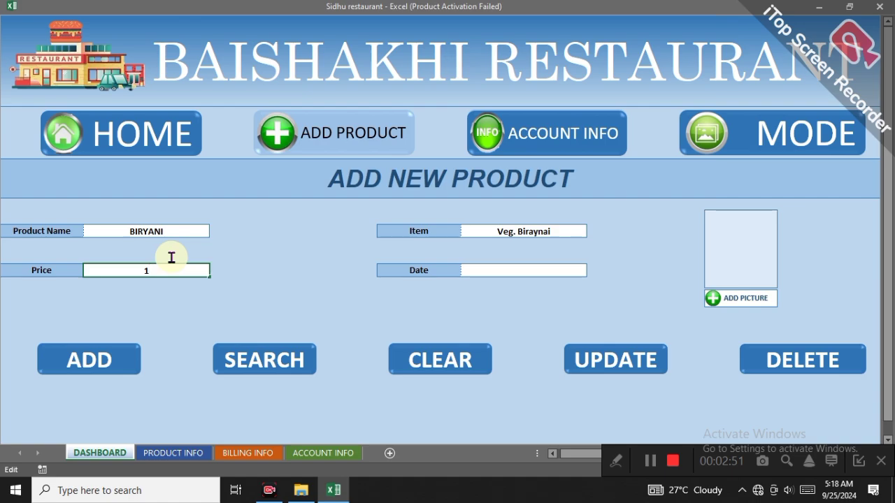
click(583, 361)
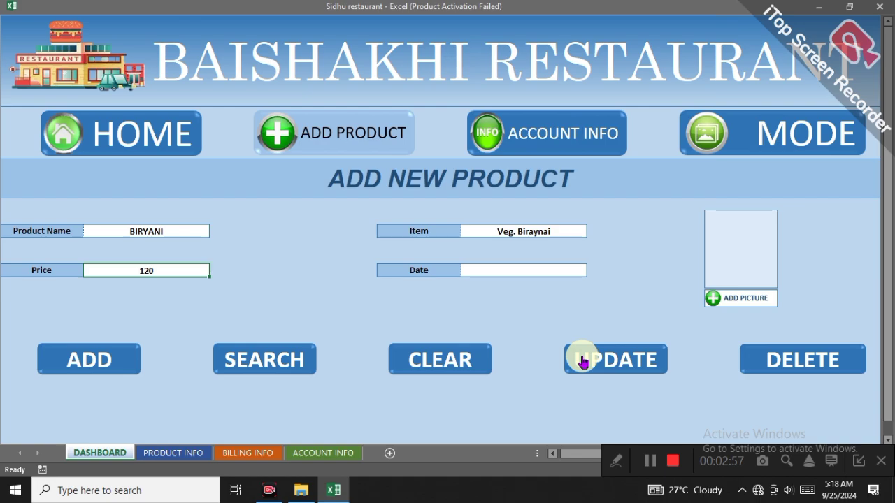
click(416, 364)
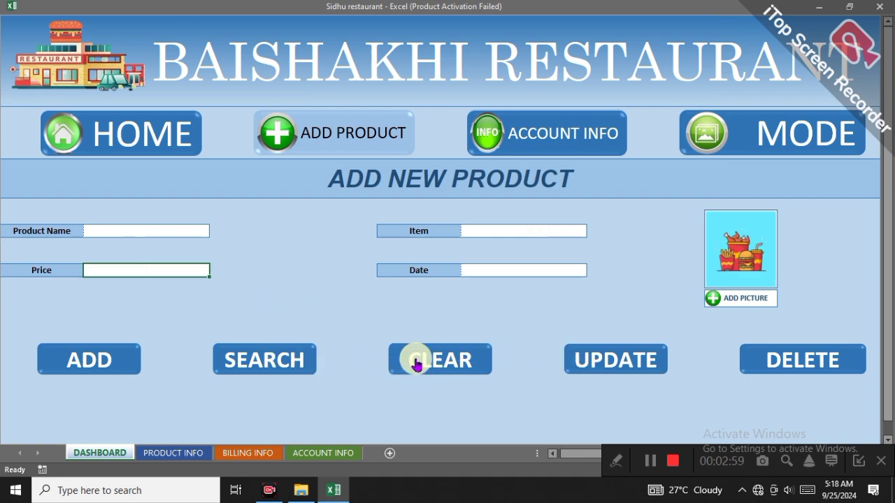
- Search again for the BIRYANI item Veg. Biraynai to check its updated price
click(203, 231)
click(215, 231)
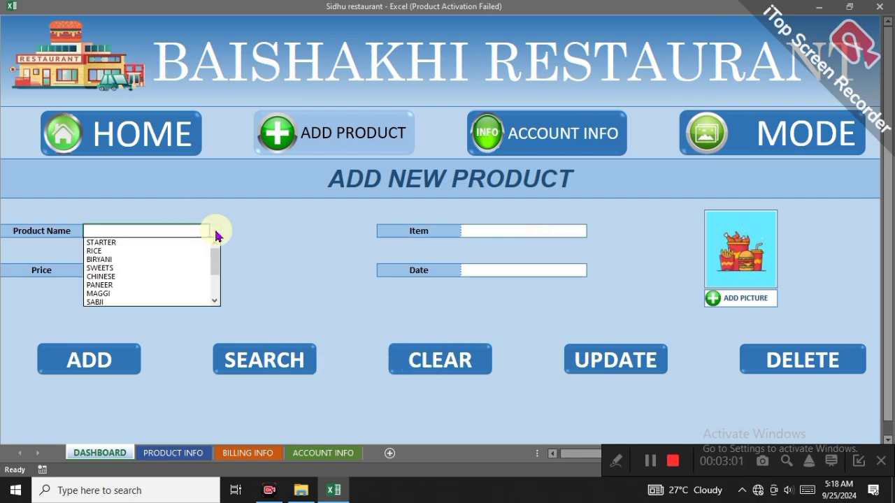
click(180, 259)
click(545, 230)
click(592, 232)
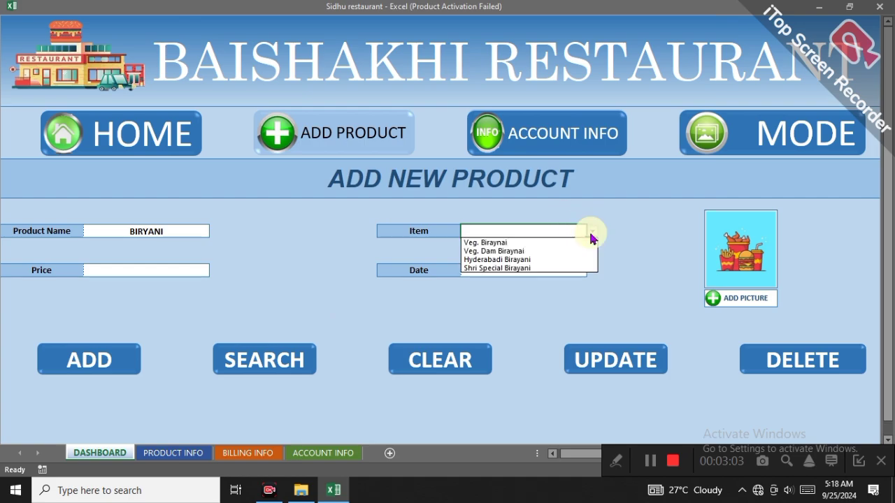
click(525, 243)
click(288, 363)
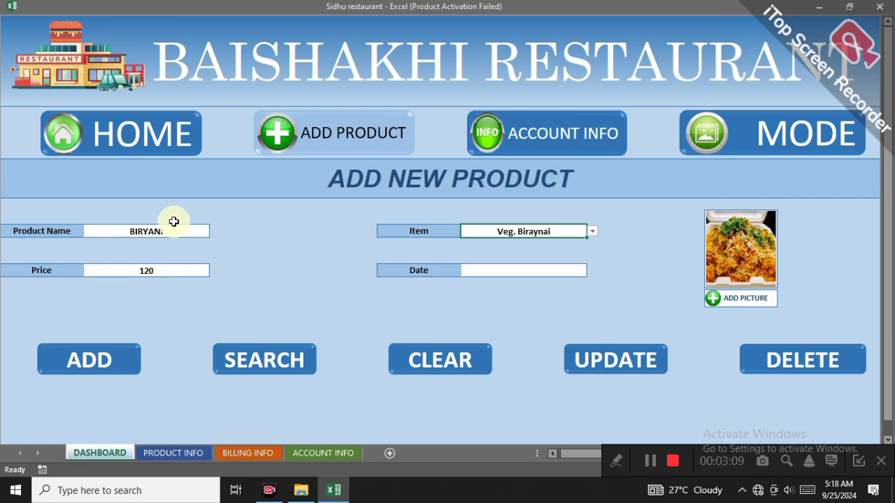
- Change the product to MAGGI and the item to Paneer Maggi, and search for its record
click(197, 231)
click(212, 233)
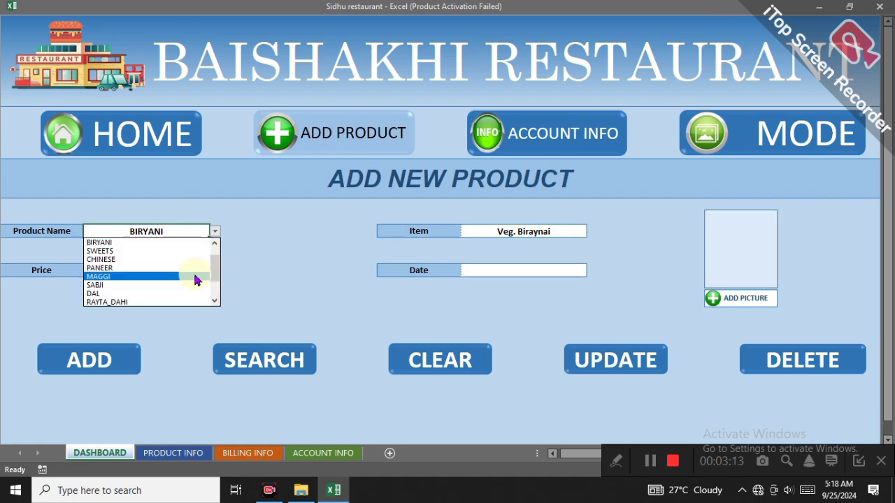
click(196, 277)
click(508, 228)
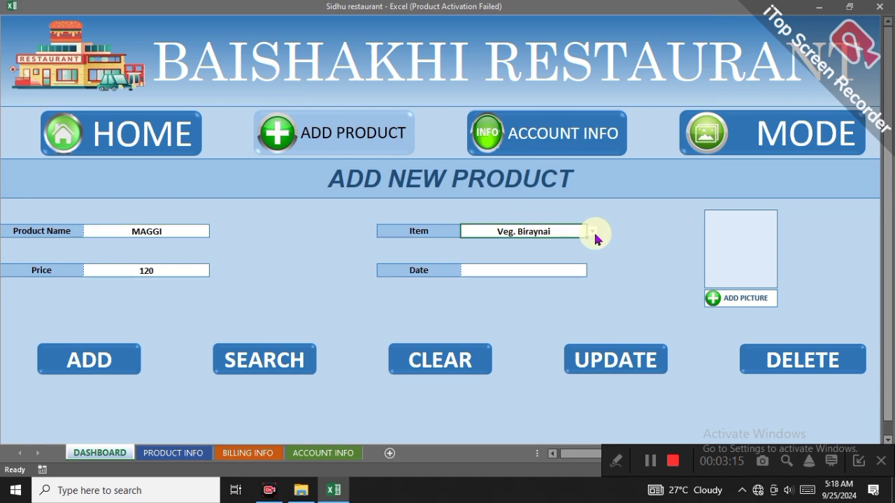
click(592, 232)
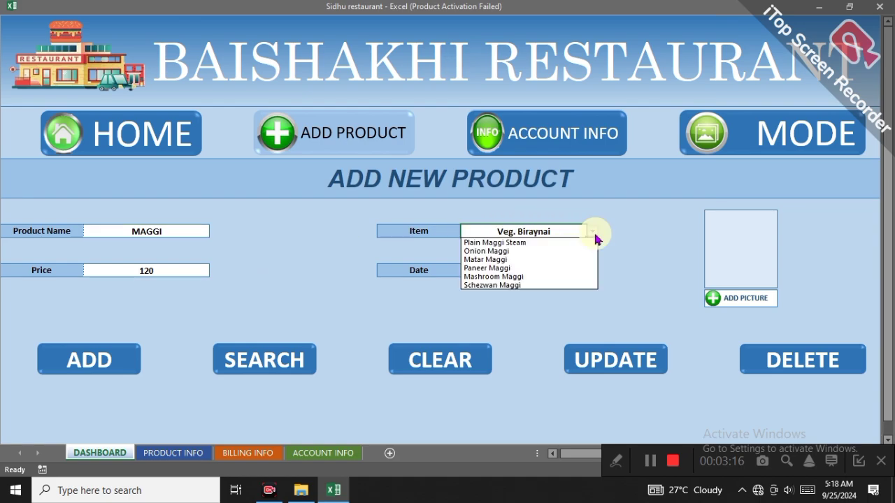
click(526, 269)
click(276, 360)
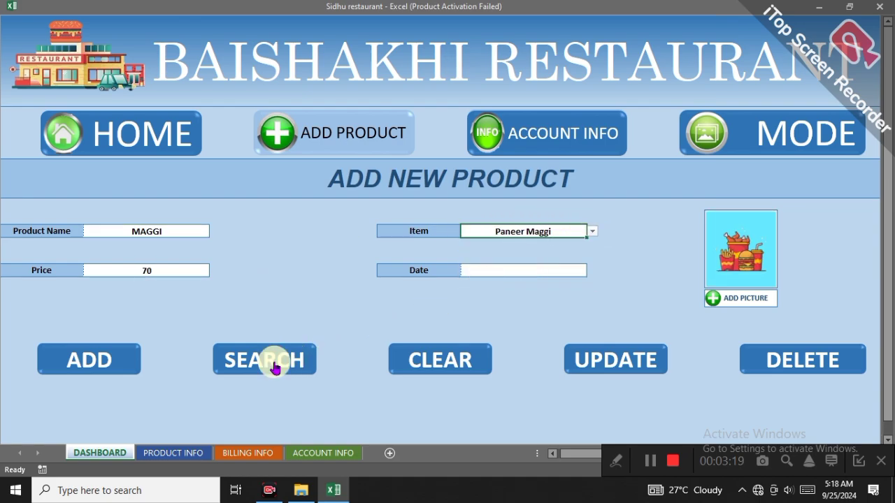
- Add the fried noodle picture from the Downloads folder to Paneer Maggi, update the record and clear the form
click(721, 308)
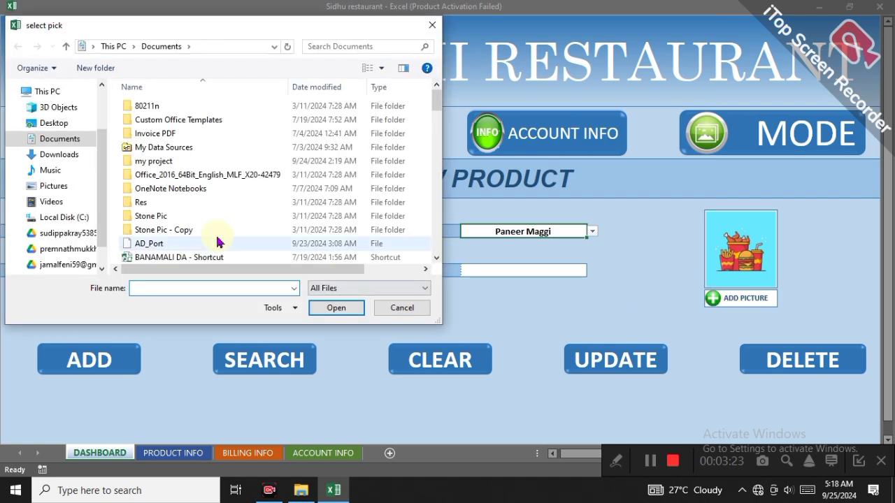
click(70, 160)
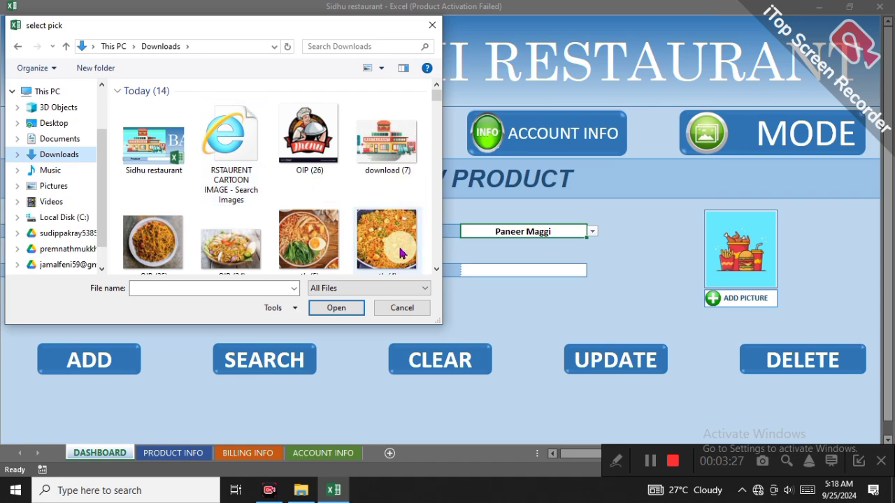
click(401, 253)
click(341, 312)
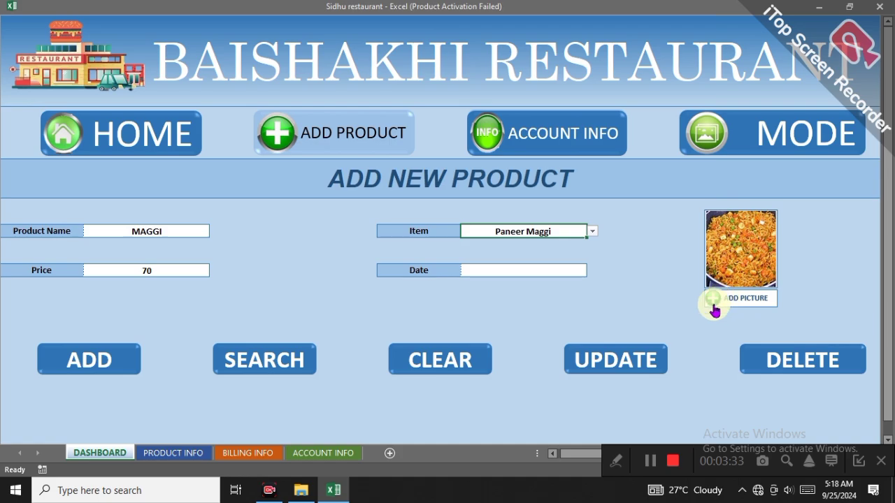
click(638, 370)
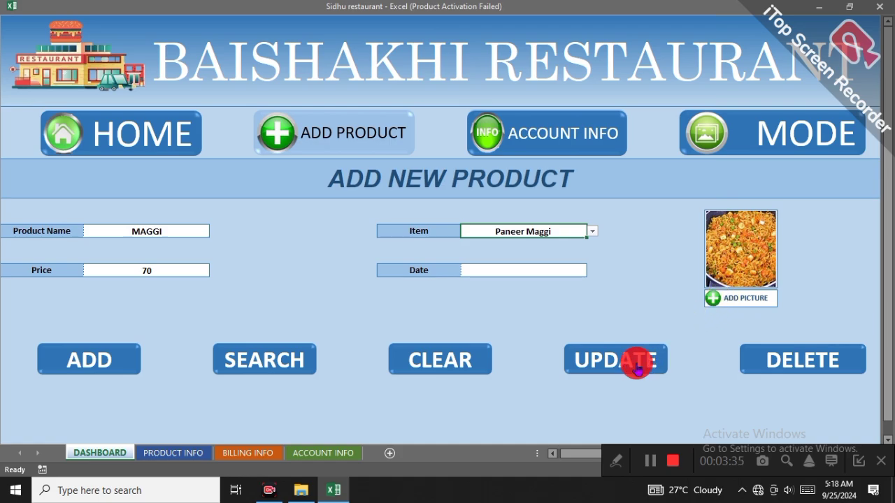
click(421, 355)
- Look up the MAGGI item Plain Maggi Steam to check its price and picture, and clear the form
click(193, 228)
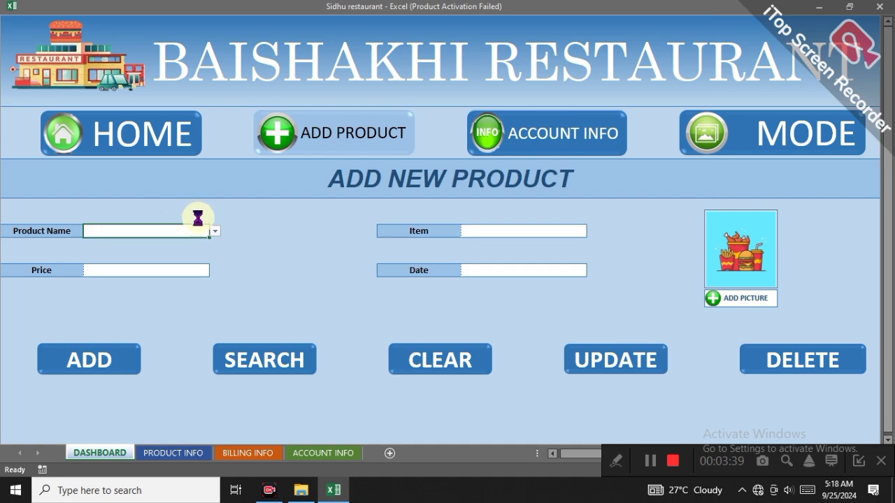
click(215, 230)
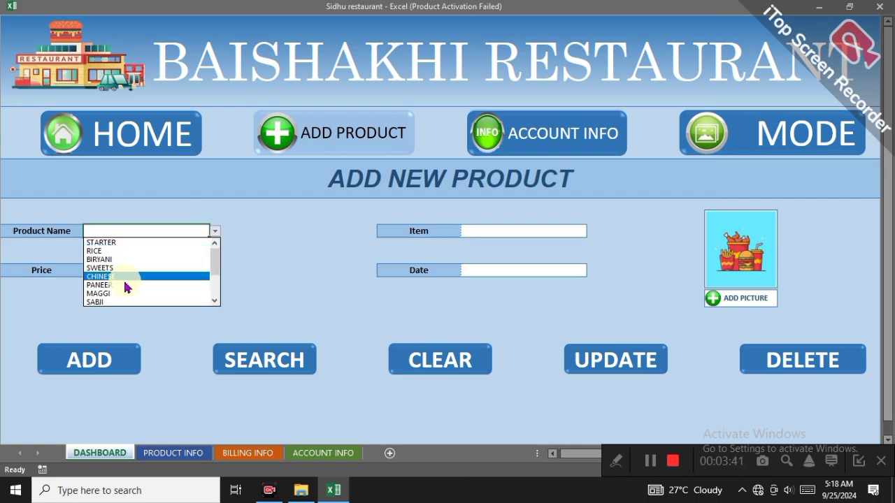
click(132, 293)
click(570, 224)
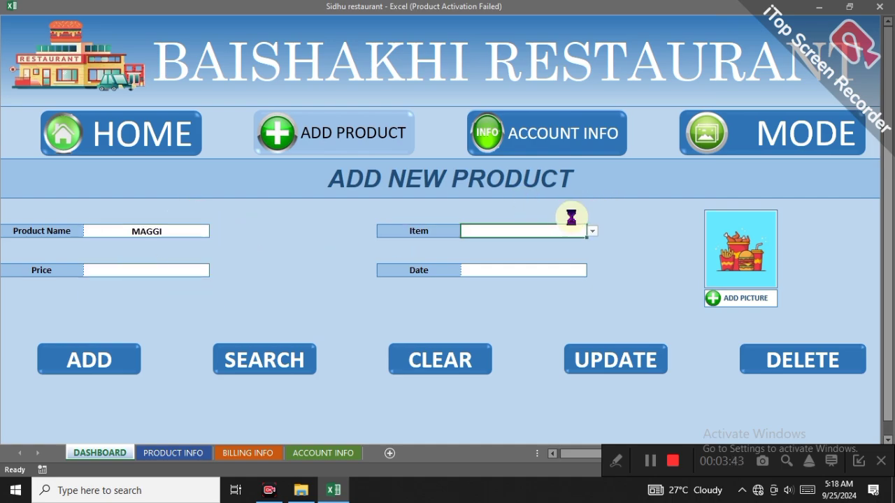
click(592, 232)
click(545, 240)
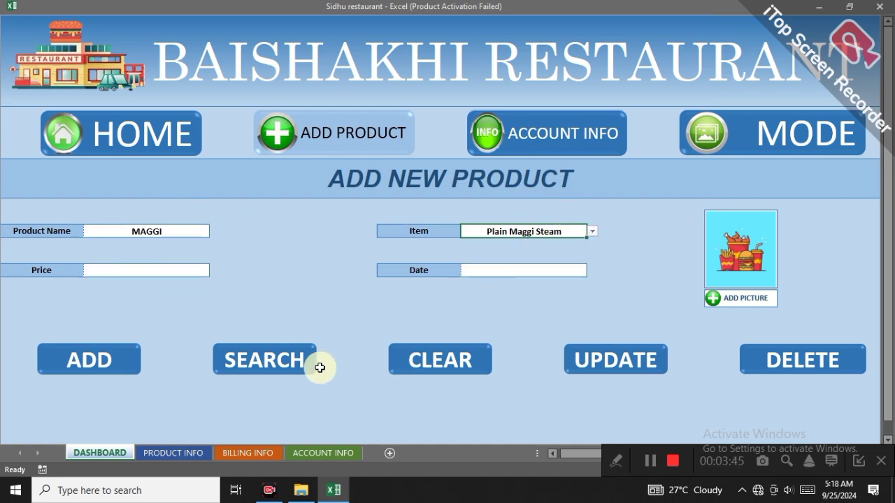
click(279, 361)
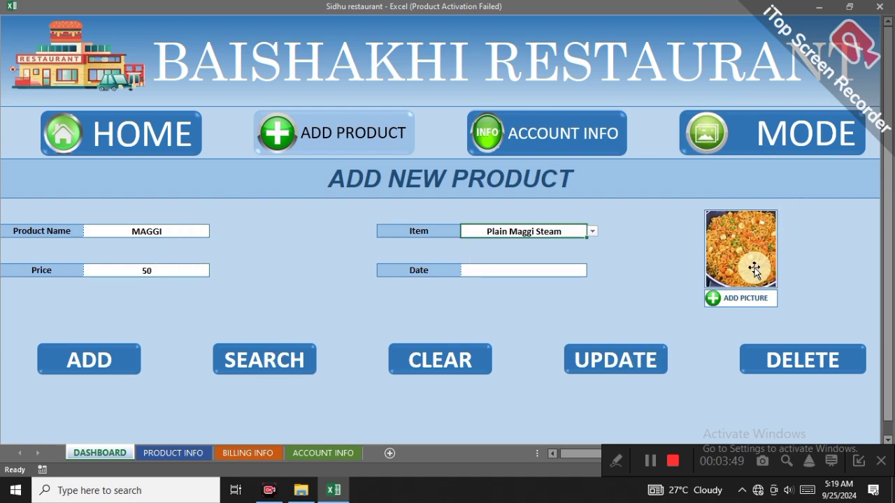
click(458, 362)
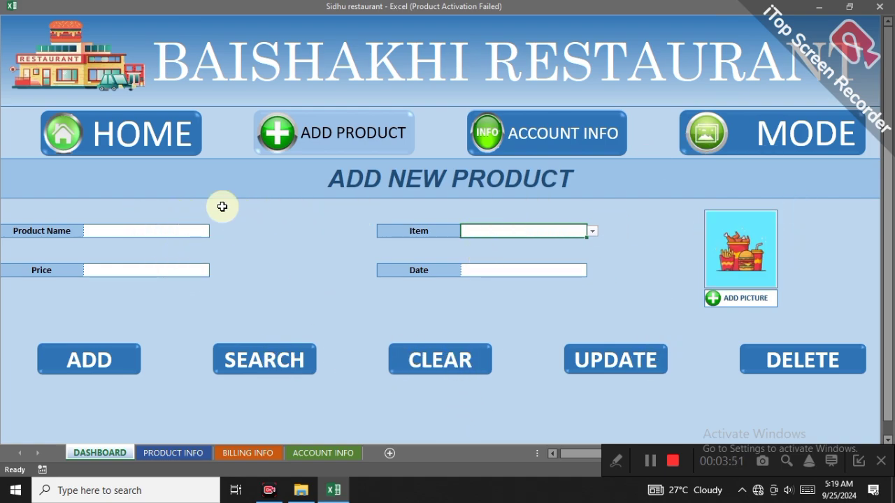
- Return to the billing screen and fill the first order entry with MAGGI and Plain Maggi Steam
click(150, 138)
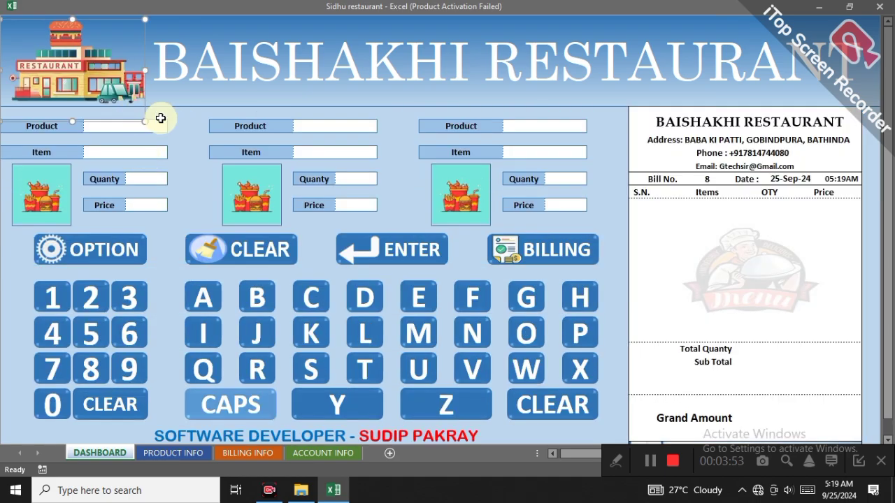
click(150, 126)
click(173, 126)
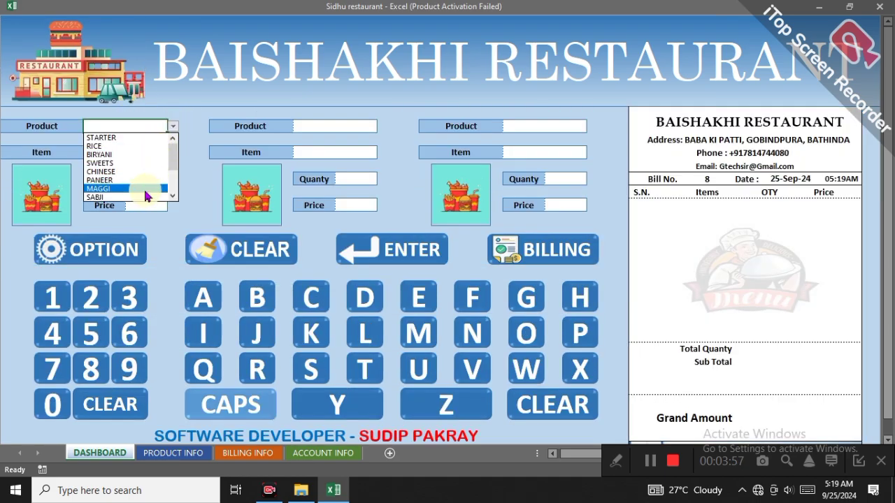
click(146, 189)
click(157, 151)
click(172, 151)
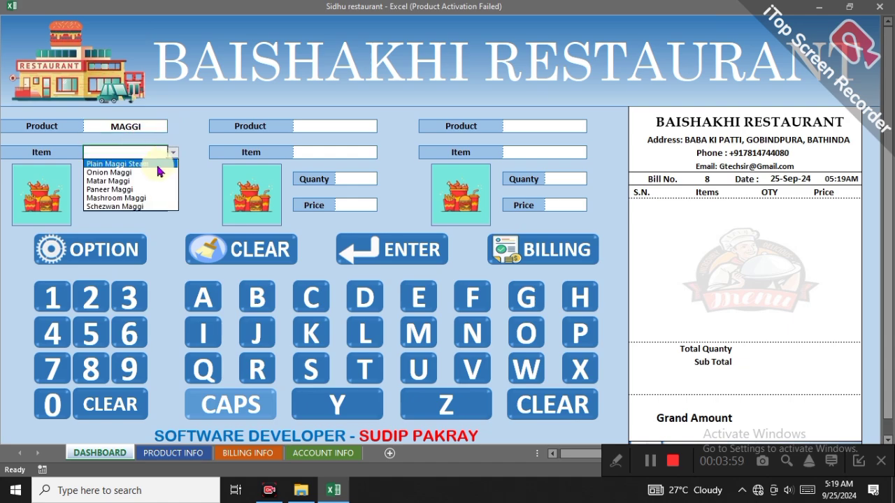
click(158, 164)
click(144, 179)
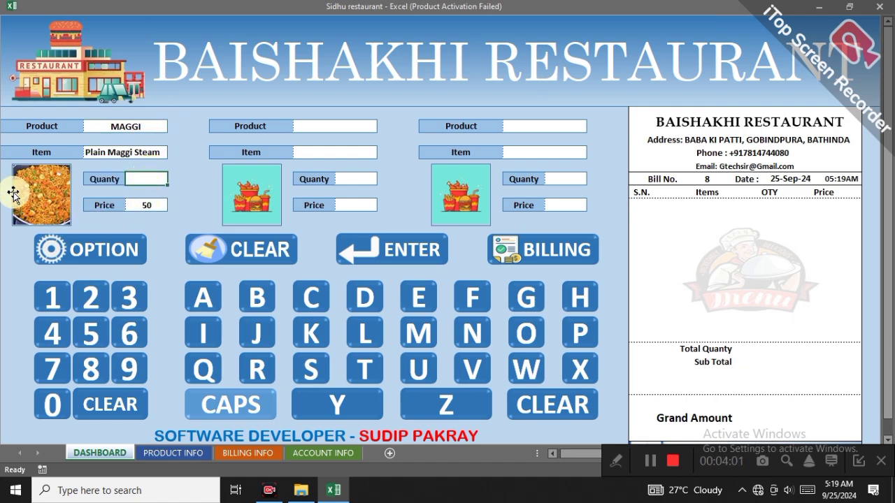
- Open the new-product form, choose BIRYANI as the product name and enter CHINKEN BIRIYANI as the item
click(120, 240)
click(290, 139)
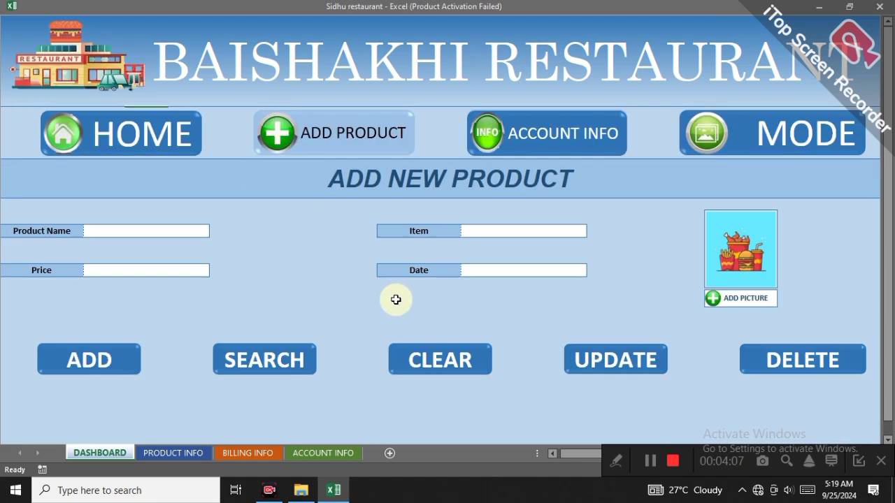
click(175, 230)
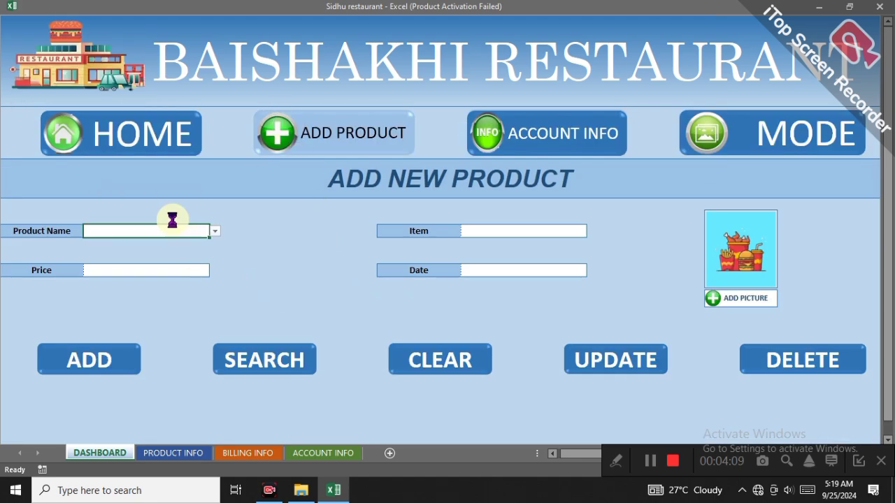
click(212, 233)
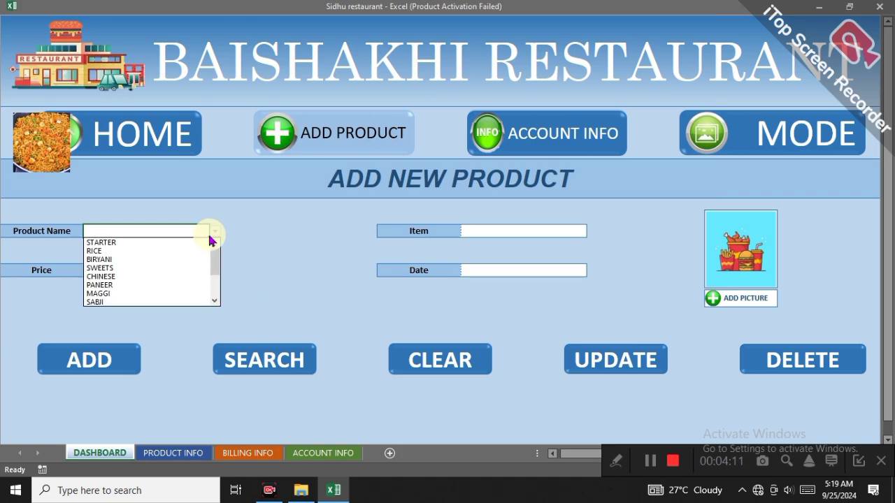
click(169, 259)
click(473, 227)
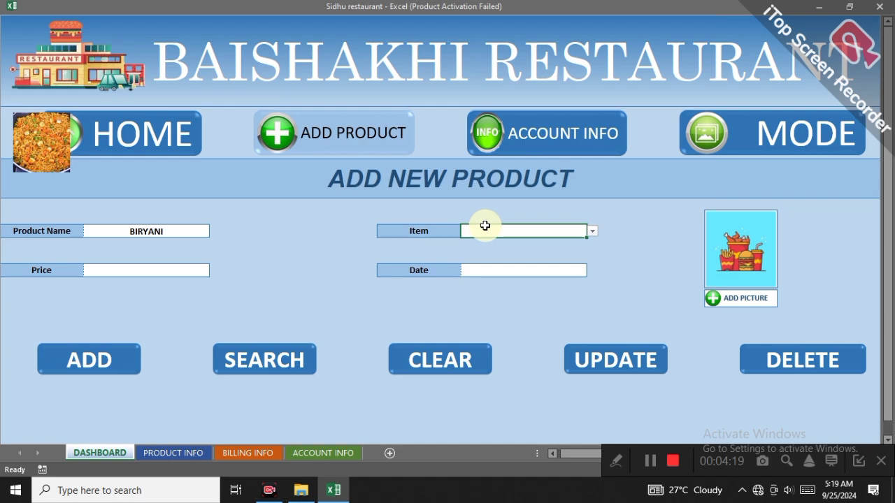
text(CHINKEN BIRIYANI)
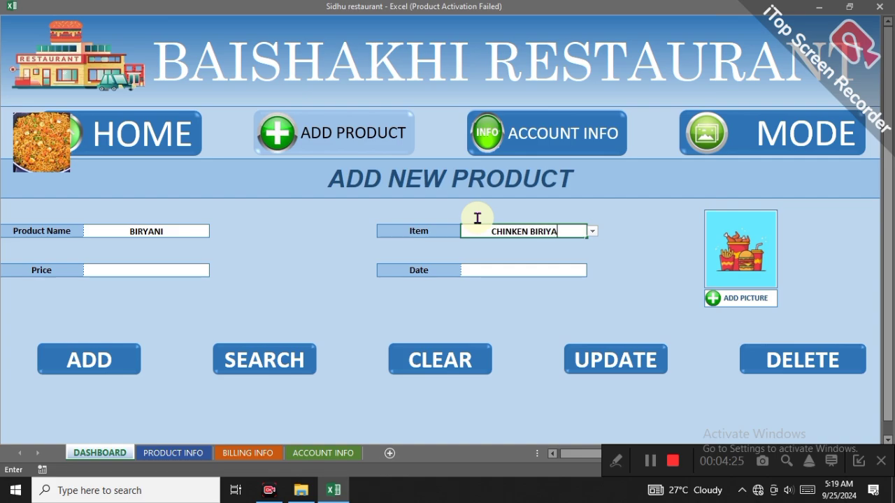
- Set the price to 140, add the new product record and clear the form
click(180, 269)
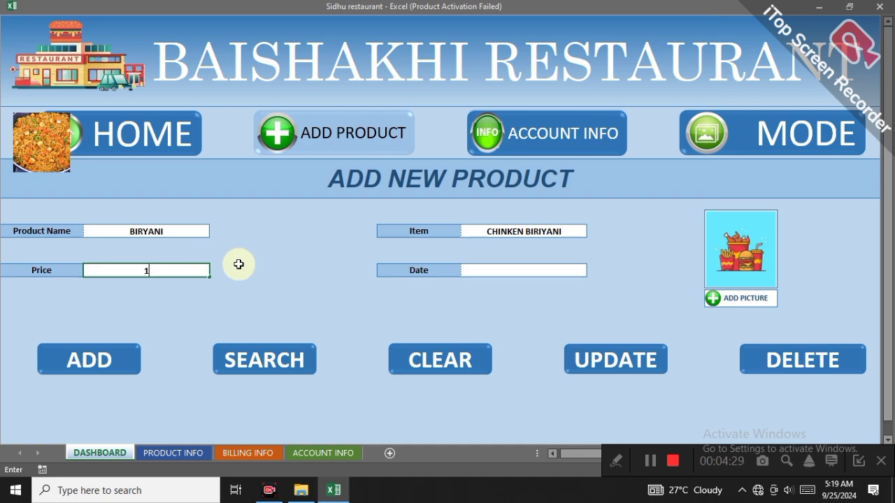
click(523, 270)
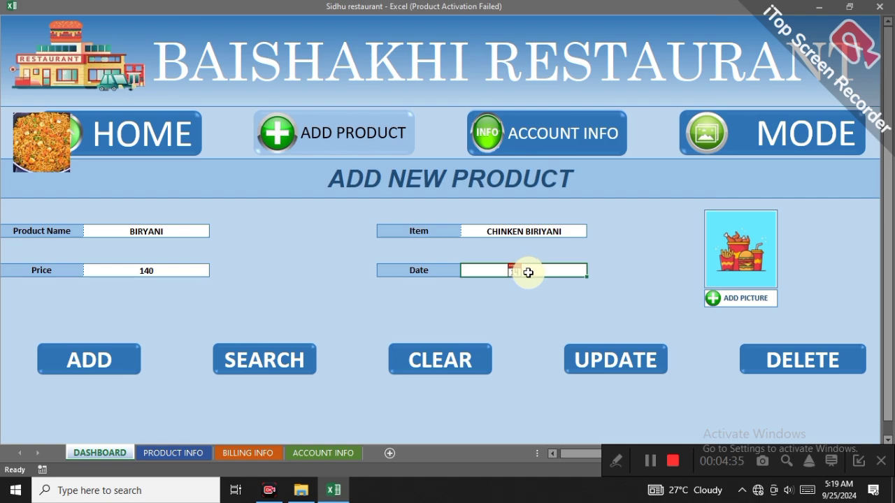
click(92, 353)
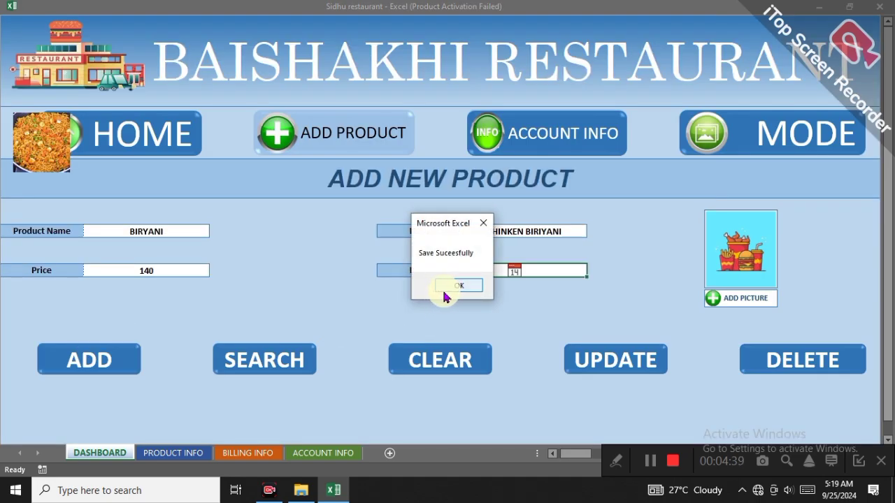
click(448, 294)
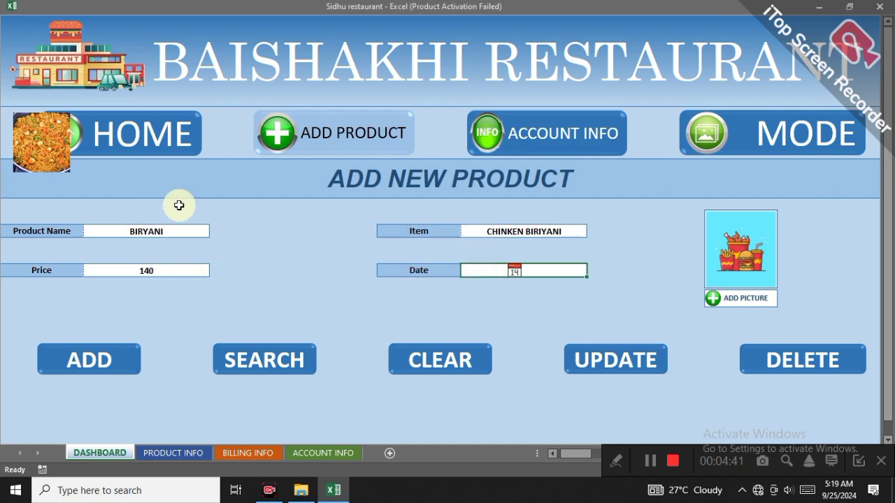
click(404, 368)
- Select BIRYANI and CHINKEN BIRIYANI in the product form to check that the new item is listed
click(160, 228)
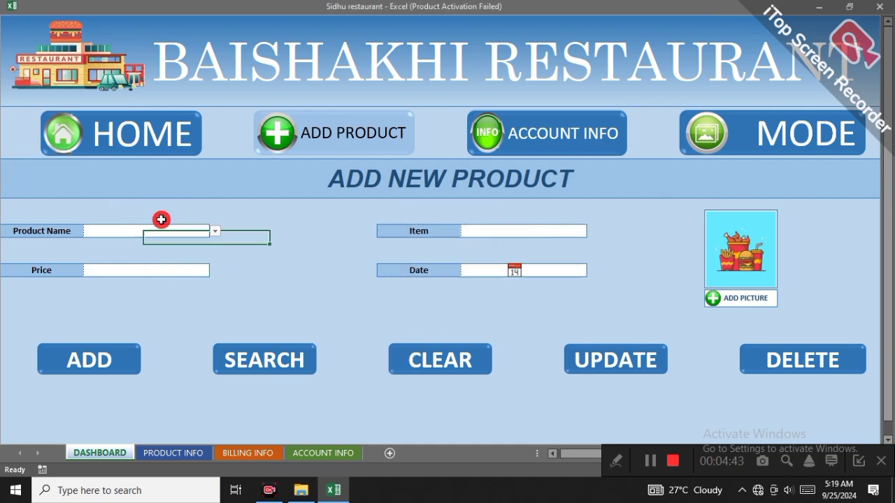
click(209, 233)
click(186, 259)
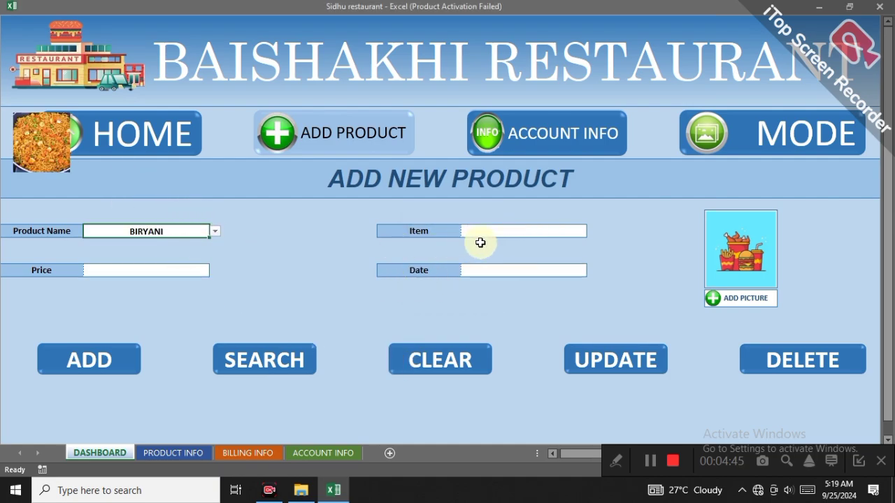
click(573, 229)
click(592, 232)
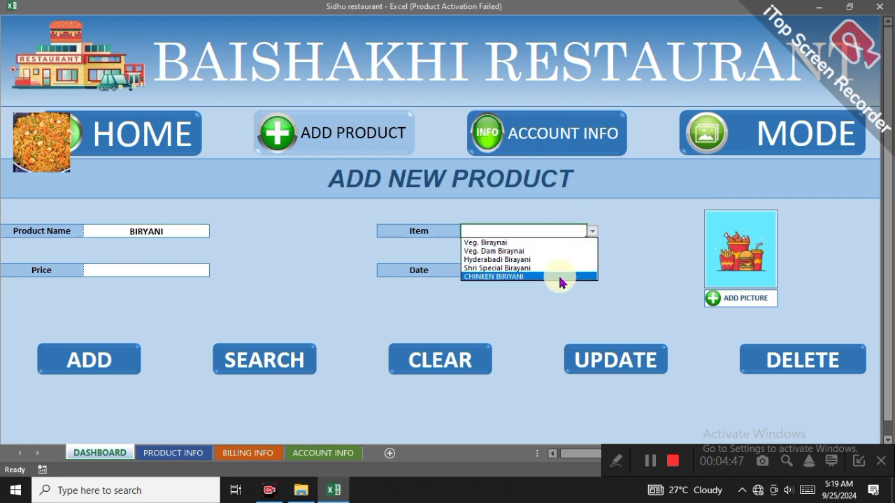
click(509, 284)
click(350, 275)
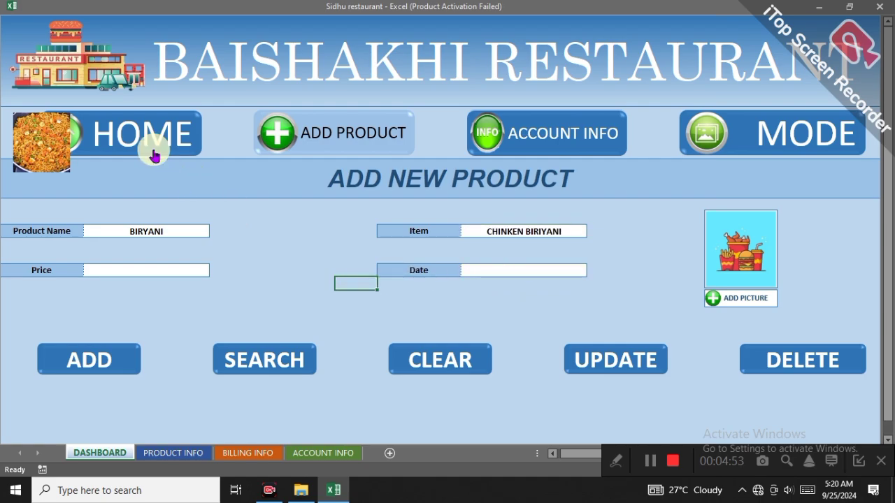
- Return to the billing screen and change the first order entry to BIRYANI and CHINKEN BIRIYANI
click(143, 126)
click(157, 126)
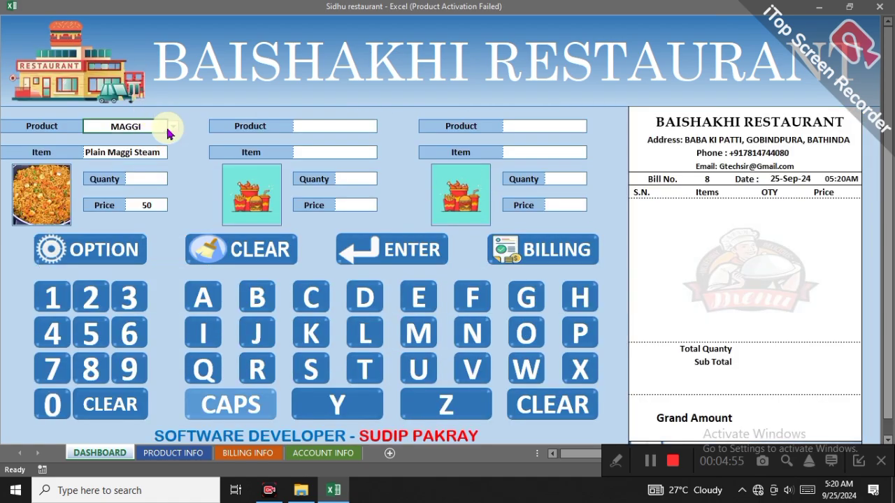
click(173, 132)
scroll(164, 171, up, 2)
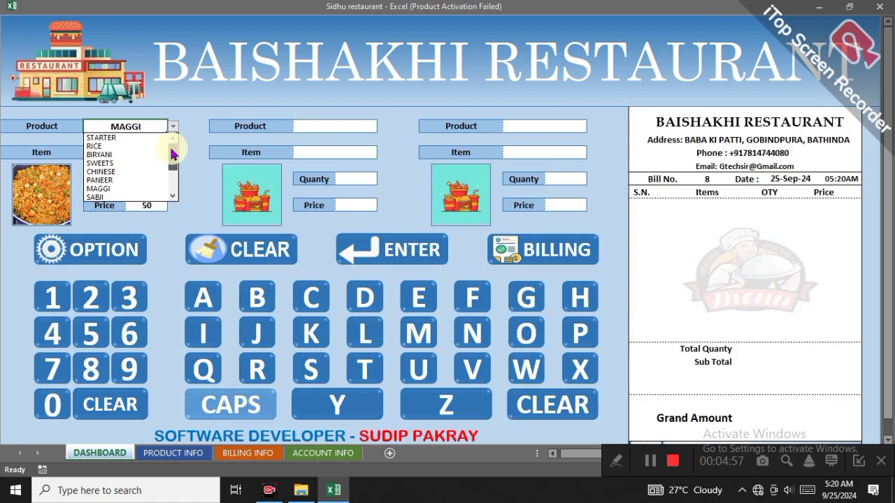
click(137, 155)
click(120, 152)
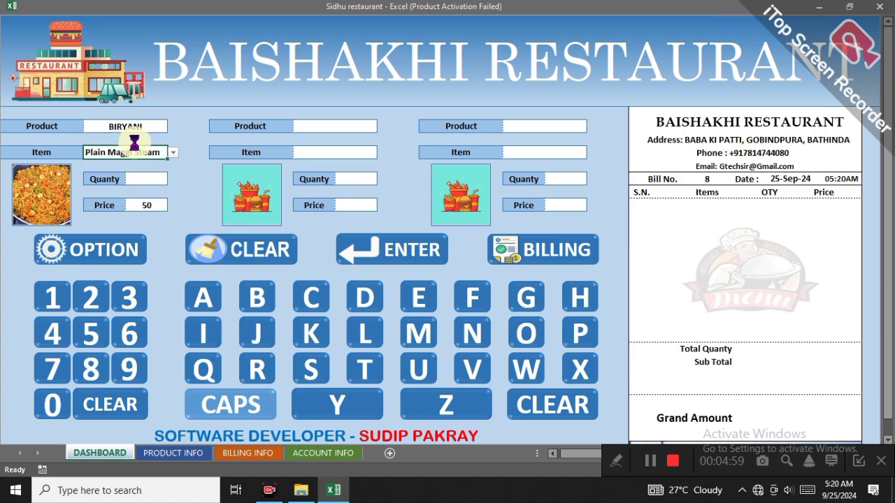
click(173, 152)
click(168, 198)
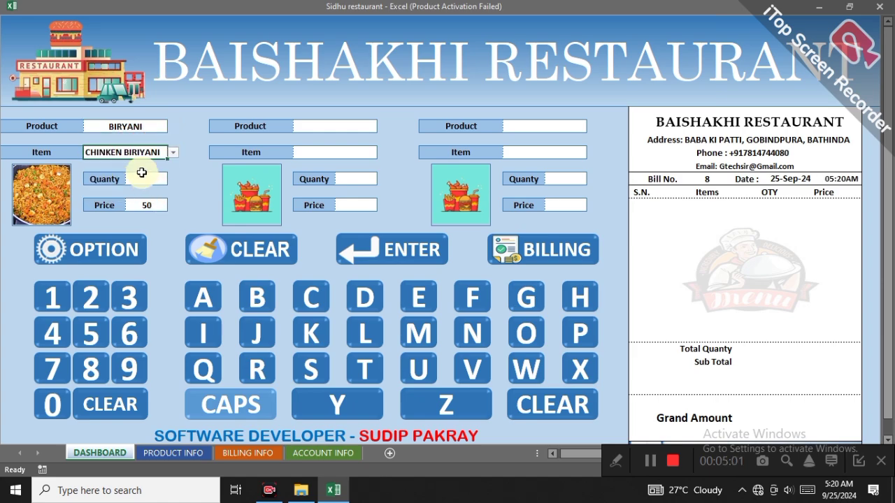
click(148, 179)
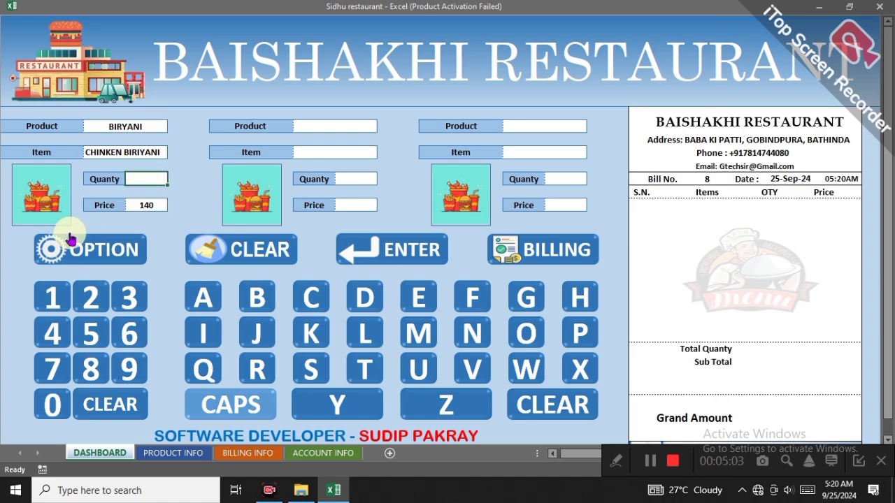
- Reopen the new-product form and select MAGGI as the product name and Schezwan Maggi as the item
click(114, 251)
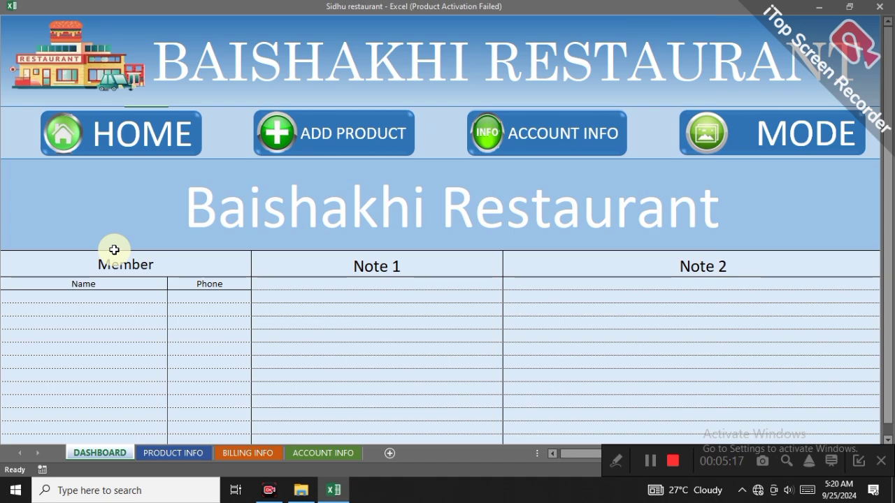
click(335, 140)
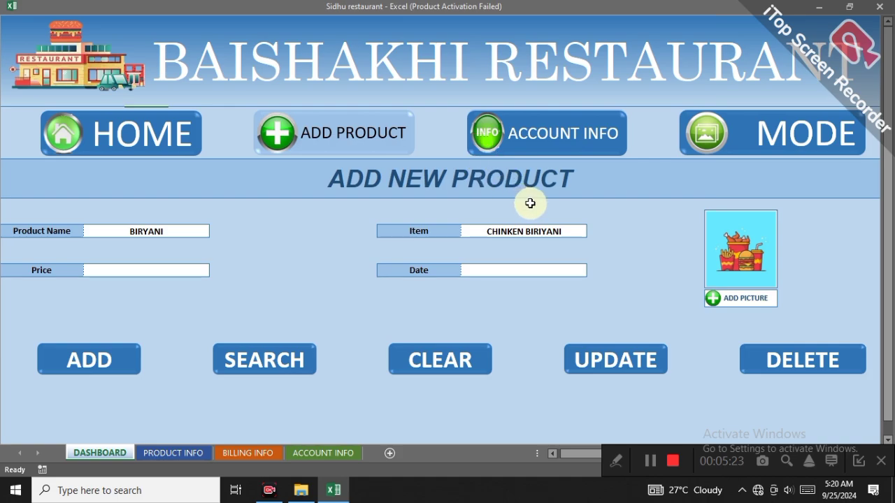
click(159, 230)
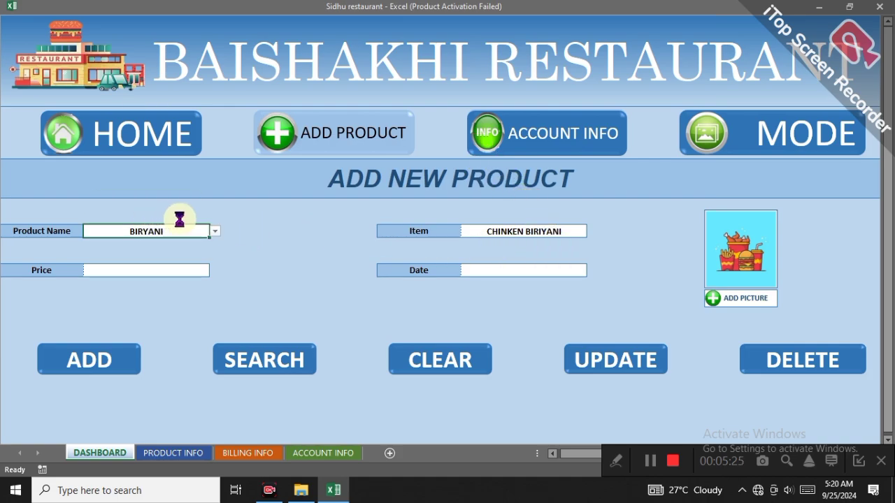
click(215, 231)
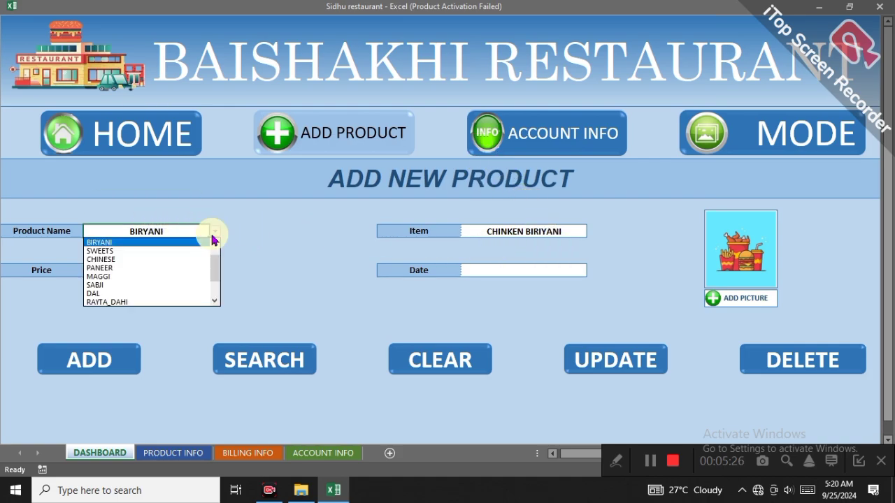
click(178, 277)
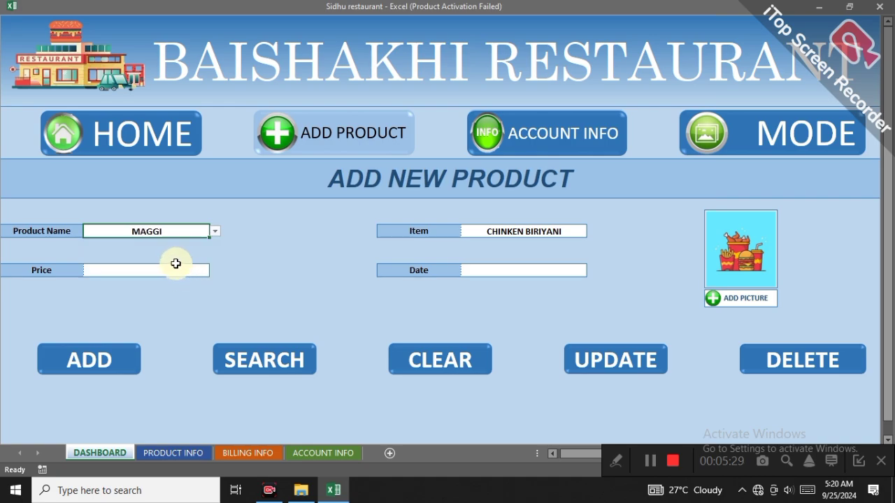
click(542, 231)
click(589, 234)
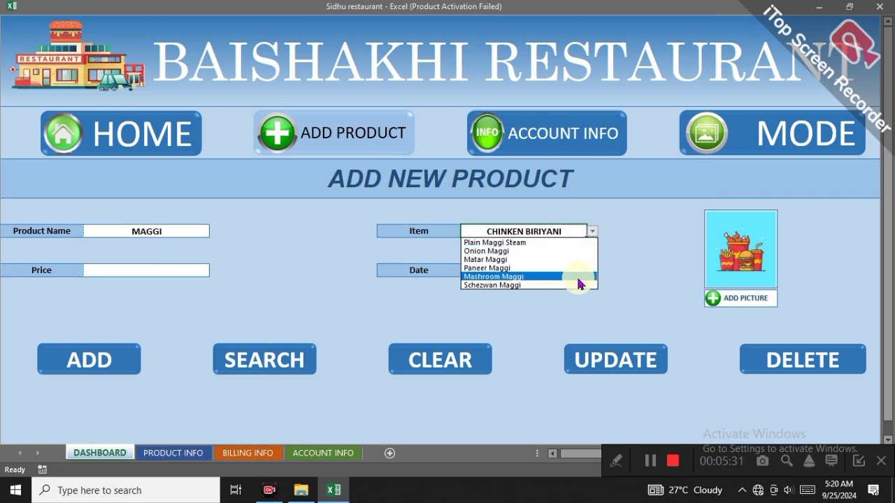
key(Escape)
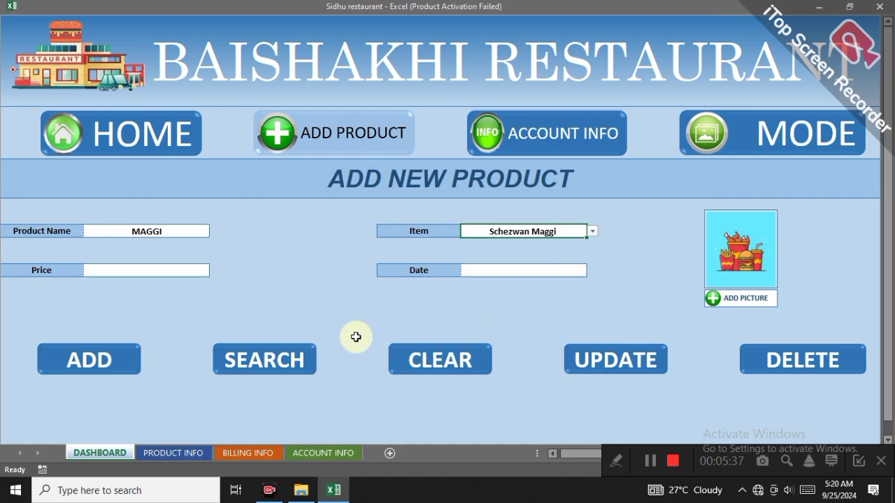
- Delete the Schezwan Maggi record and clear the form
click(772, 358)
click(433, 289)
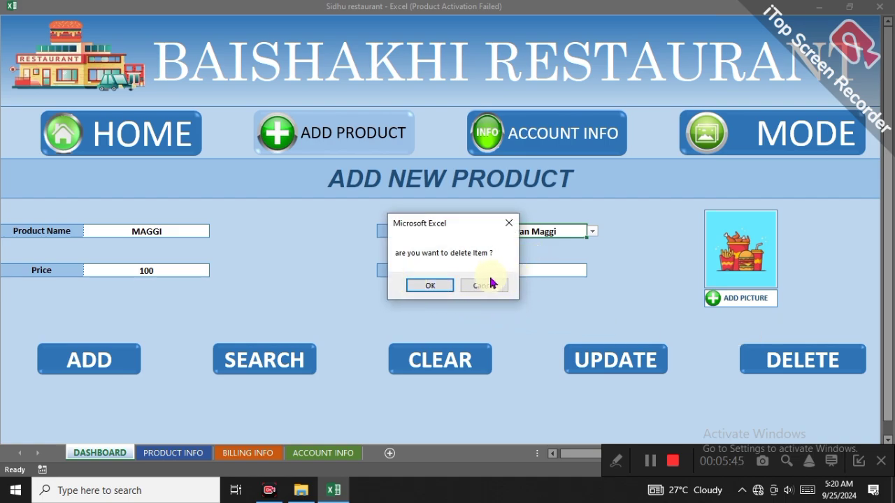
click(423, 285)
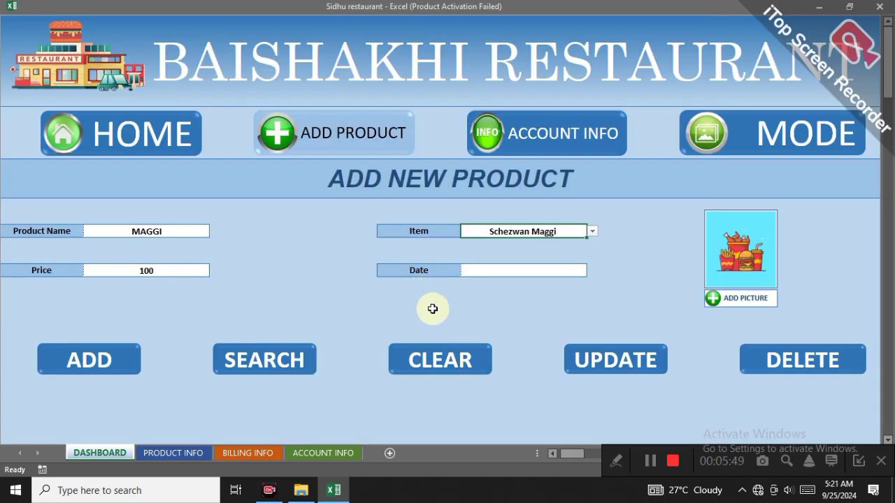
click(430, 353)
- Select MAGGI in the product form and check its item list for the deleted Schezwan Maggi
click(182, 222)
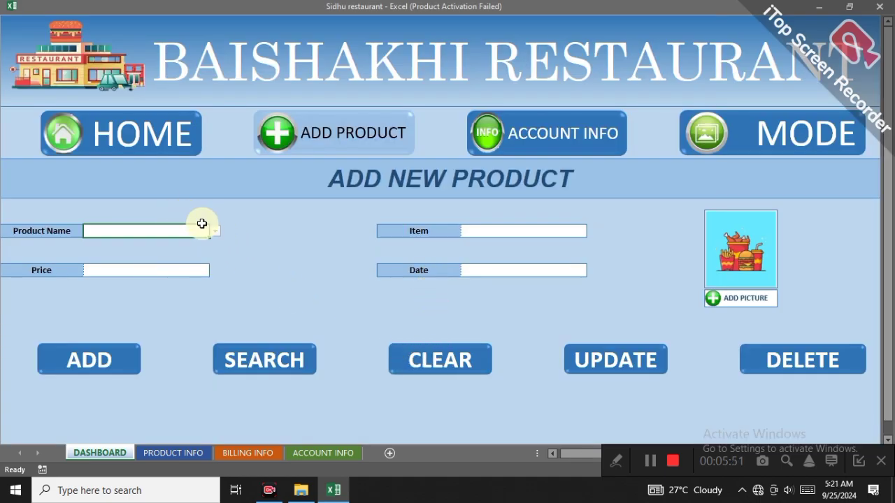
click(215, 231)
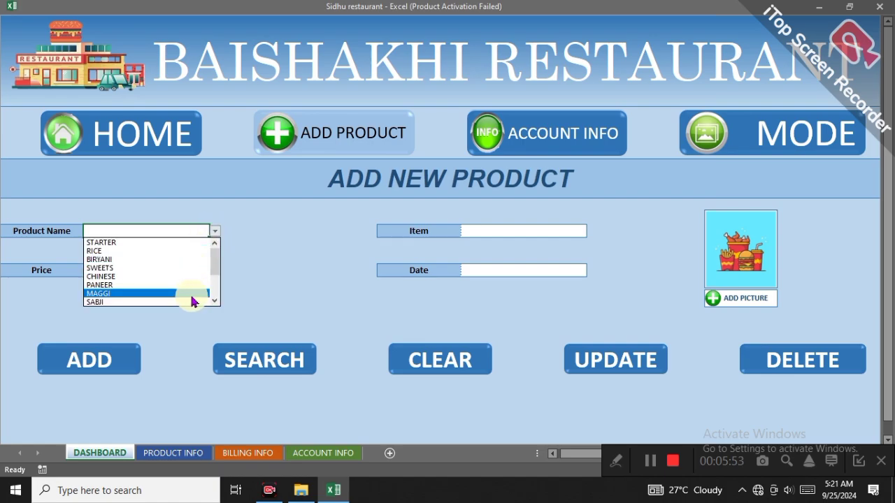
click(194, 293)
click(538, 231)
click(592, 232)
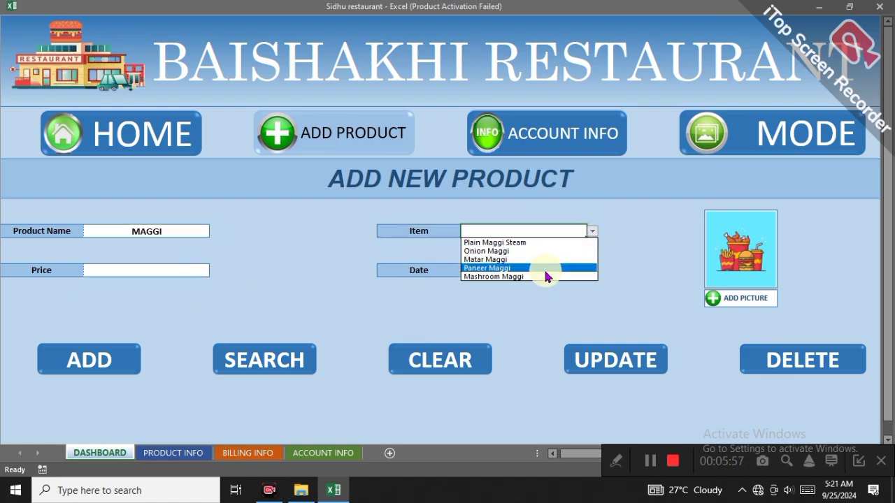
click(321, 267)
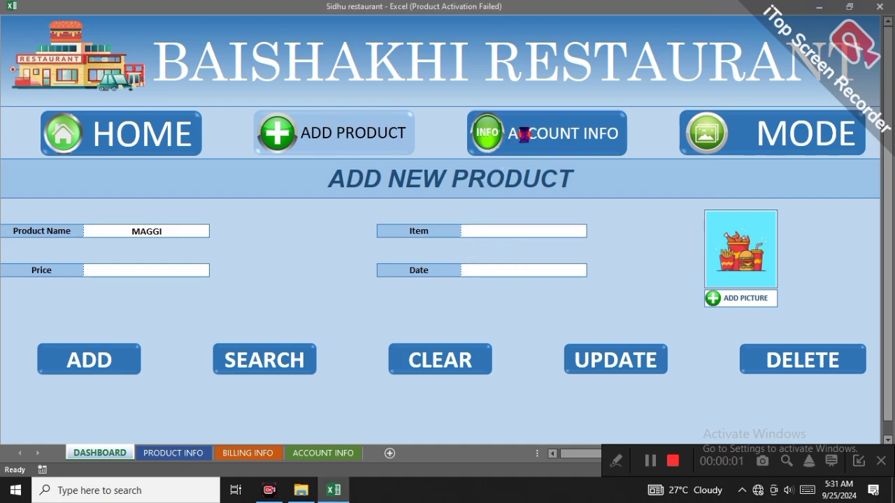
- Open the single-product report in the account information and choose BIRYANI as the product name
click(528, 137)
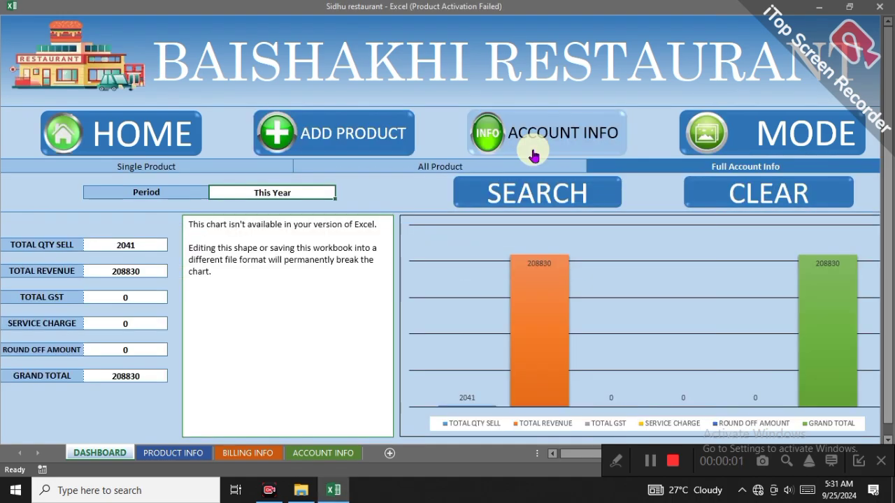
click(233, 162)
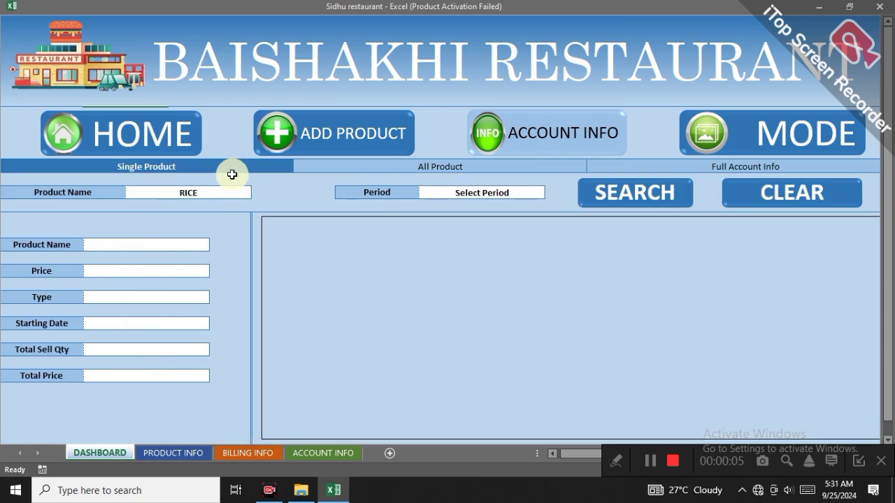
click(236, 190)
click(255, 195)
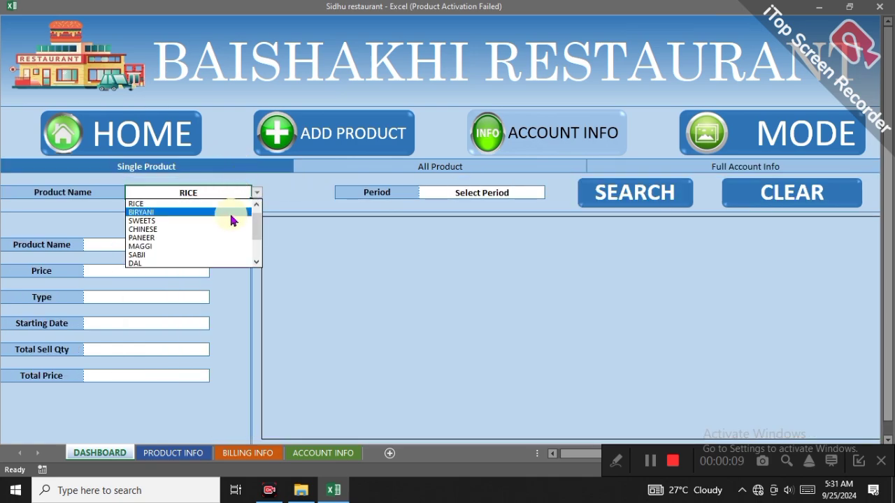
click(232, 213)
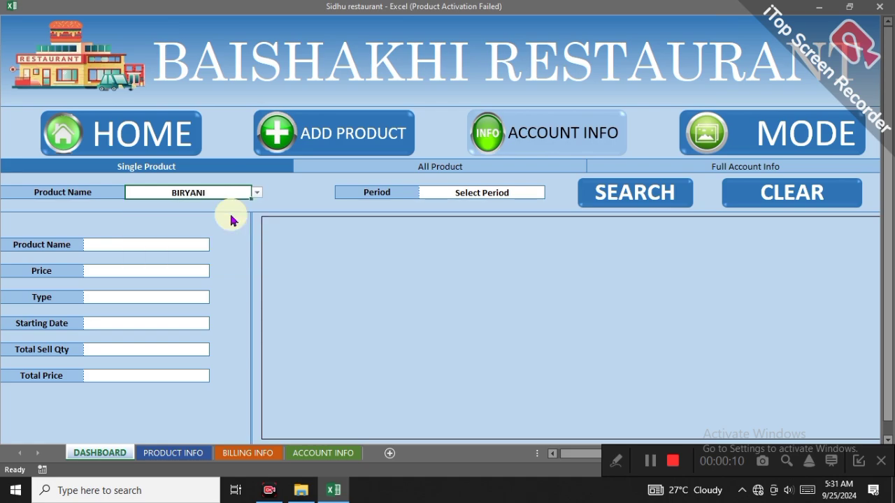
- Set the period of the single-product report to This Week
click(512, 192)
click(542, 193)
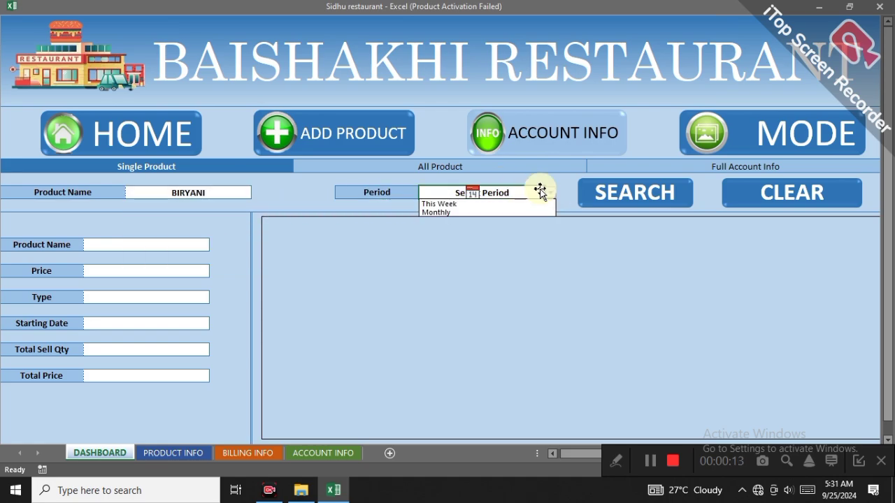
key(Down)
key(Down)
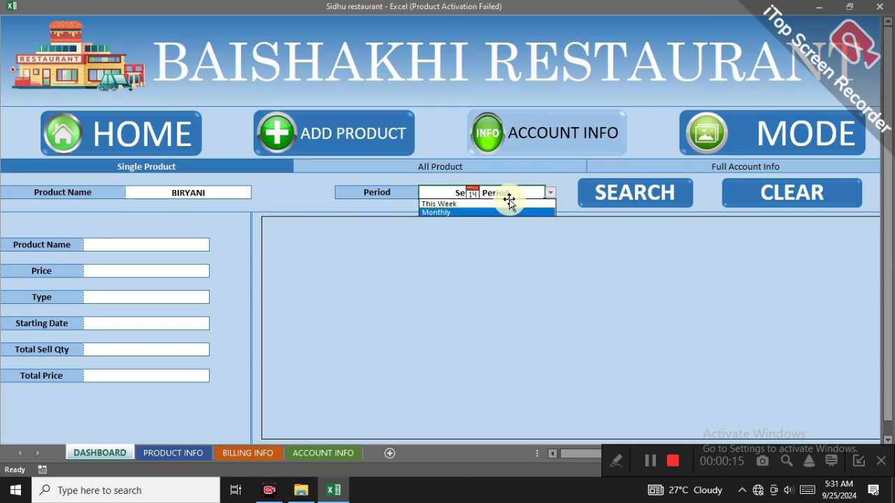
key(Up)
key(Return)
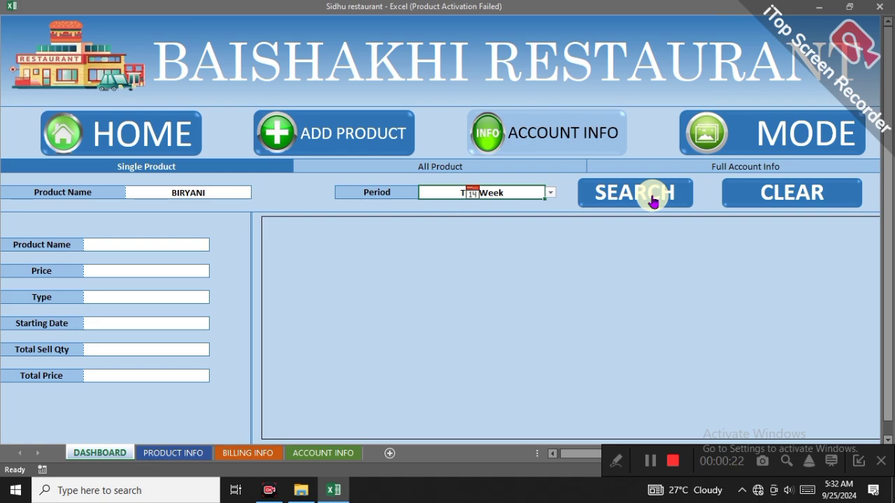
- Review the period choices and product names offered in the single-product report without changing the selections
click(550, 193)
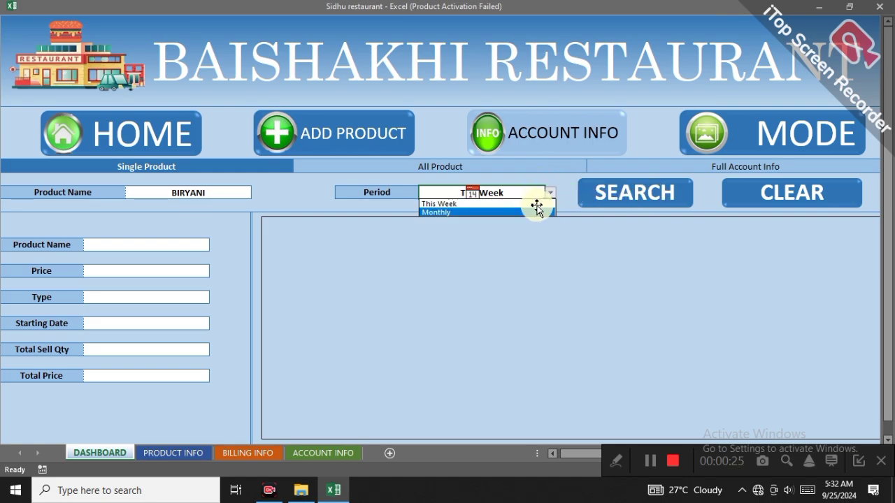
click(231, 178)
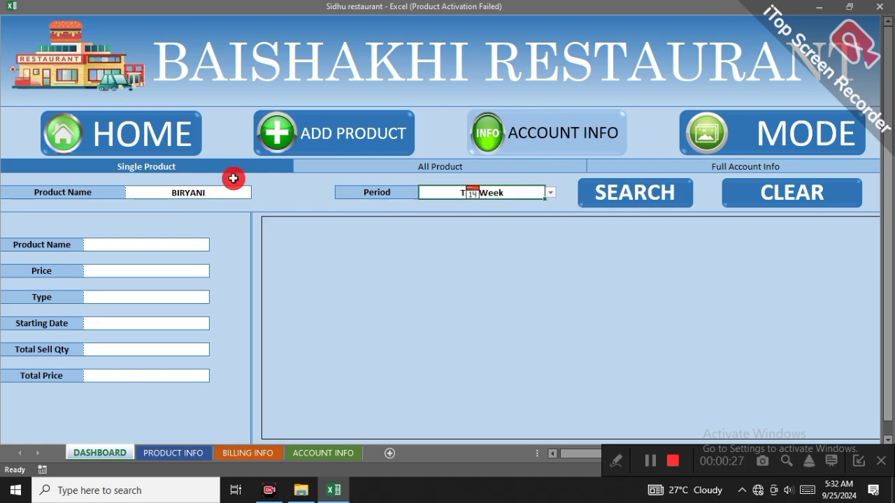
click(242, 185)
click(255, 193)
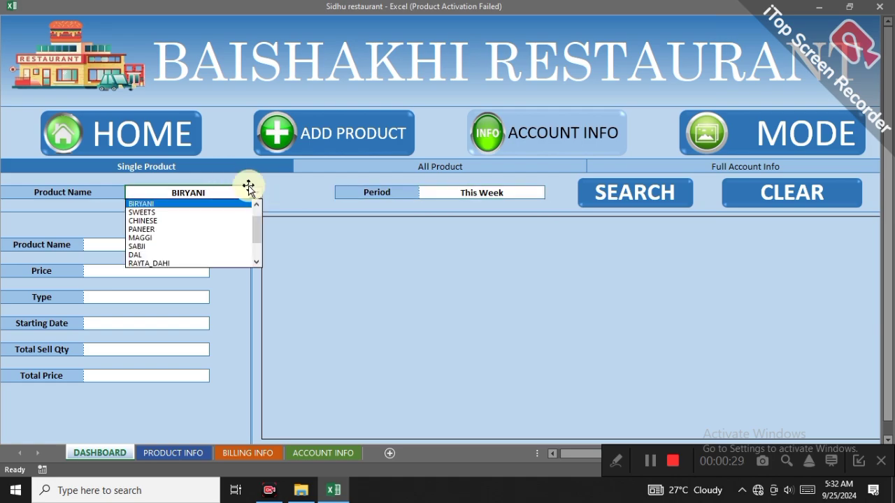
click(347, 249)
- Open the all-product report and review its product range and period options
click(380, 156)
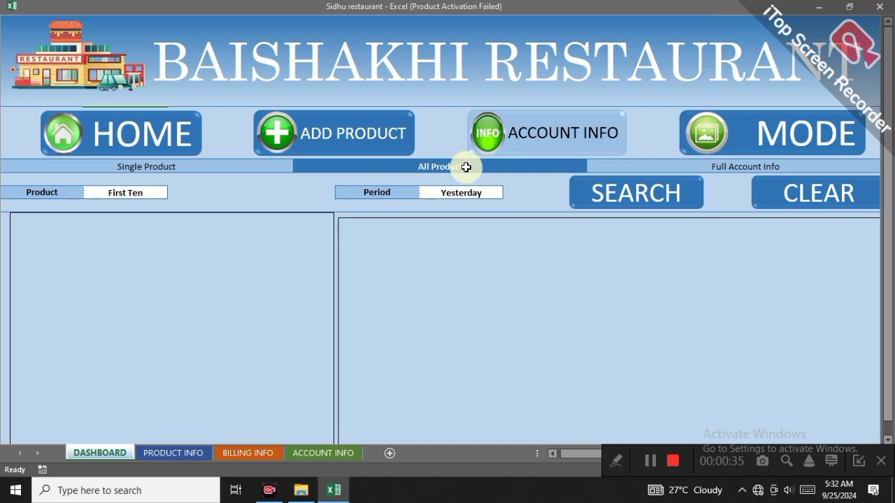
click(157, 190)
click(174, 197)
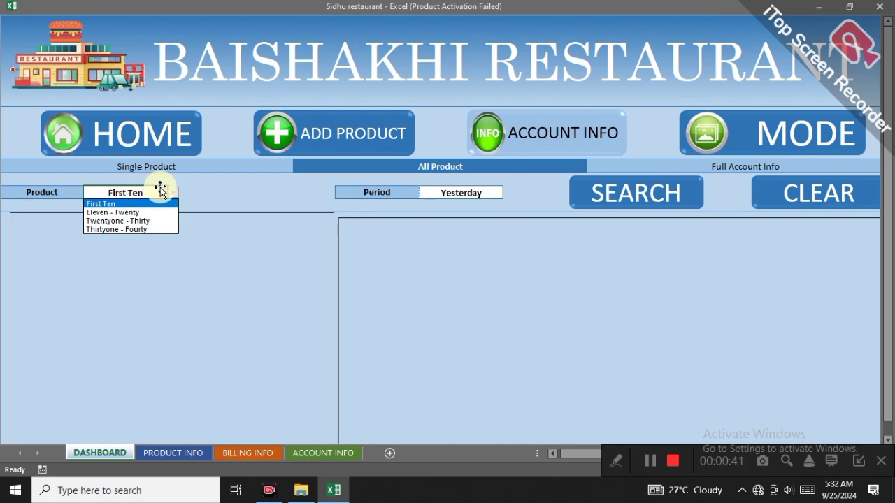
click(473, 183)
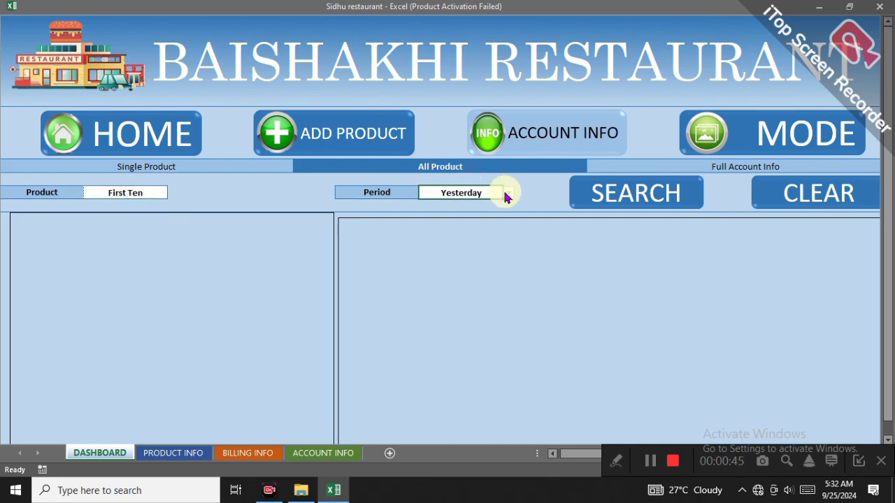
click(507, 194)
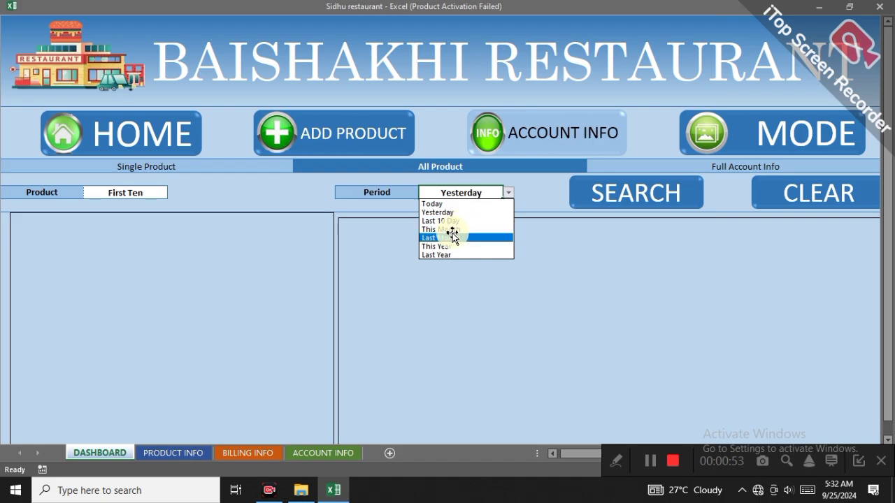
click(546, 242)
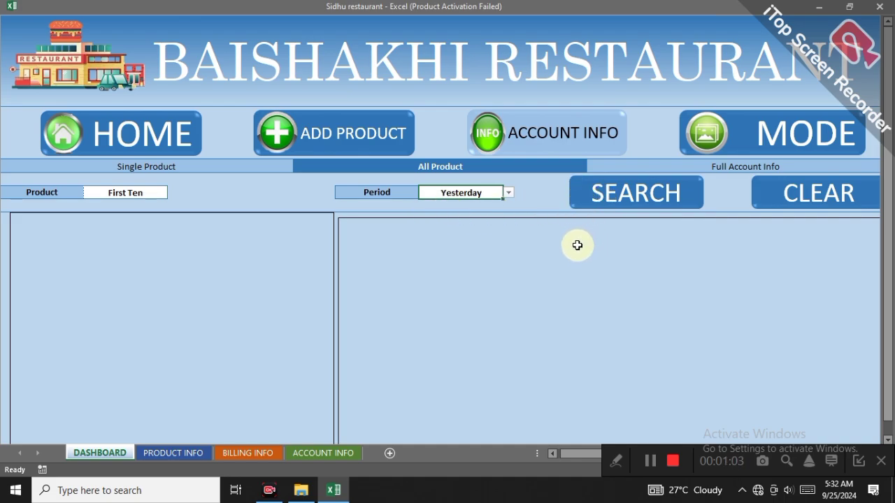
- Open the full account report and search the account figures for the period Today
click(679, 159)
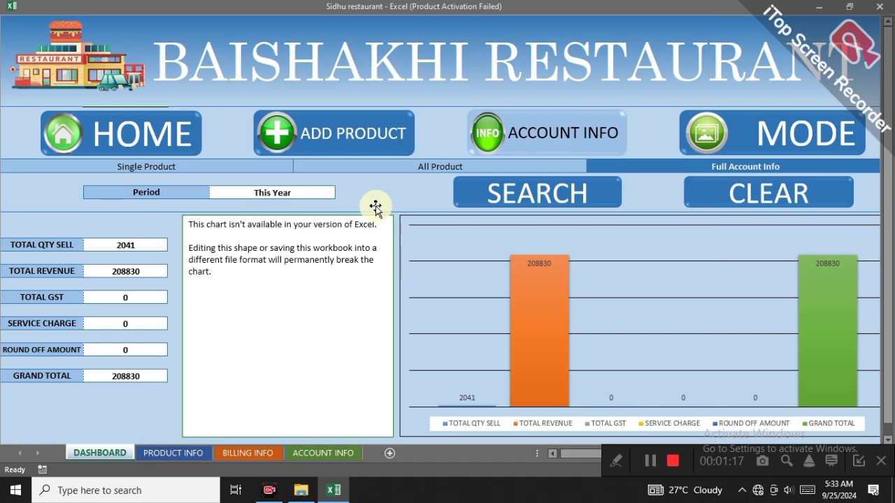
click(289, 187)
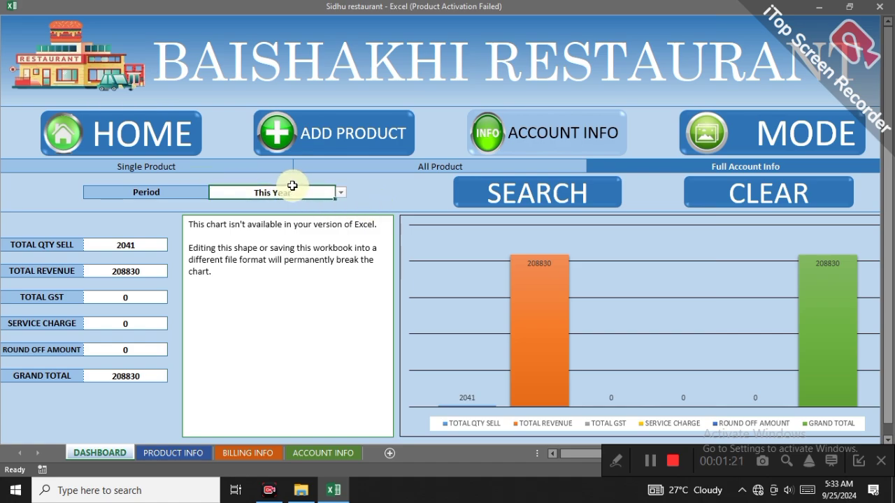
click(339, 192)
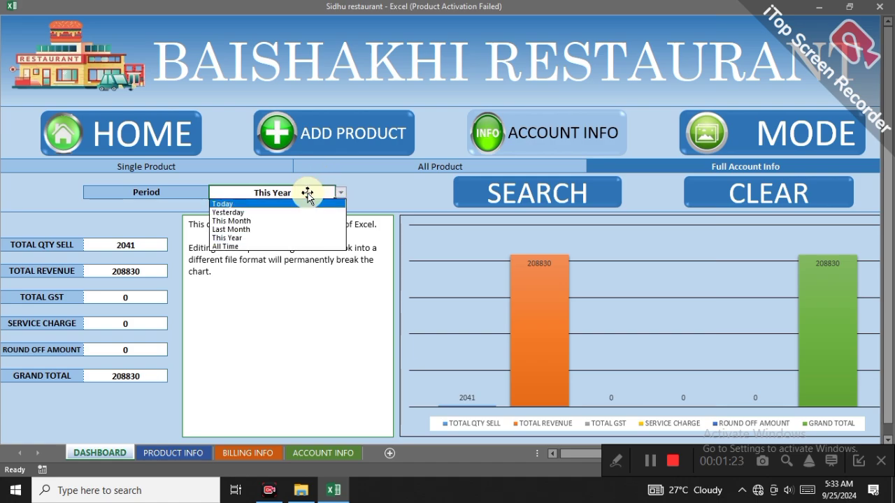
click(308, 200)
click(482, 191)
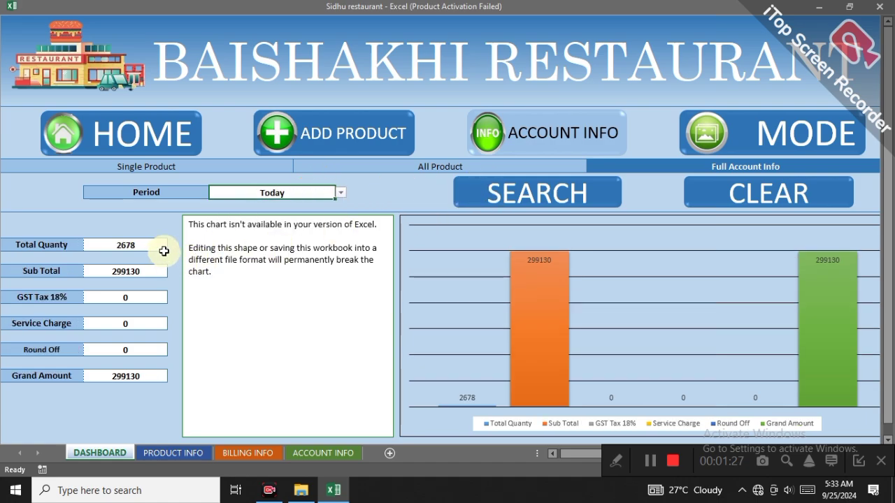
- Search the full account report for the period Yesterday
click(340, 193)
click(310, 205)
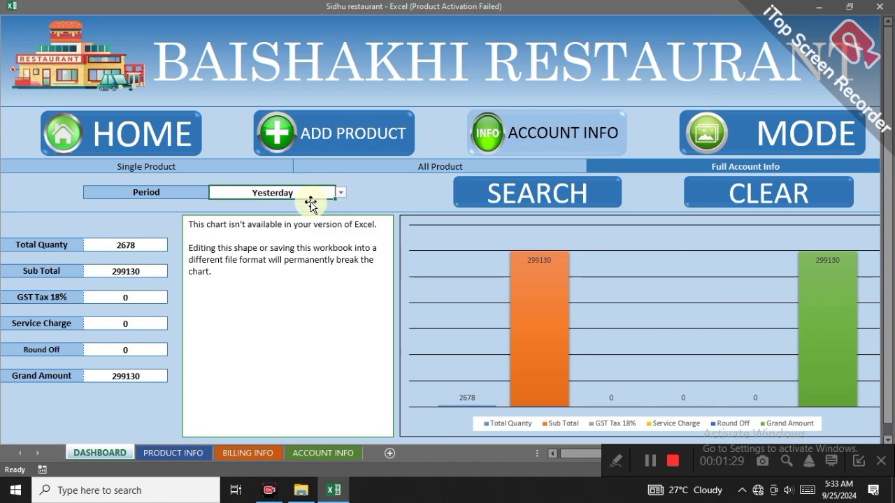
click(469, 198)
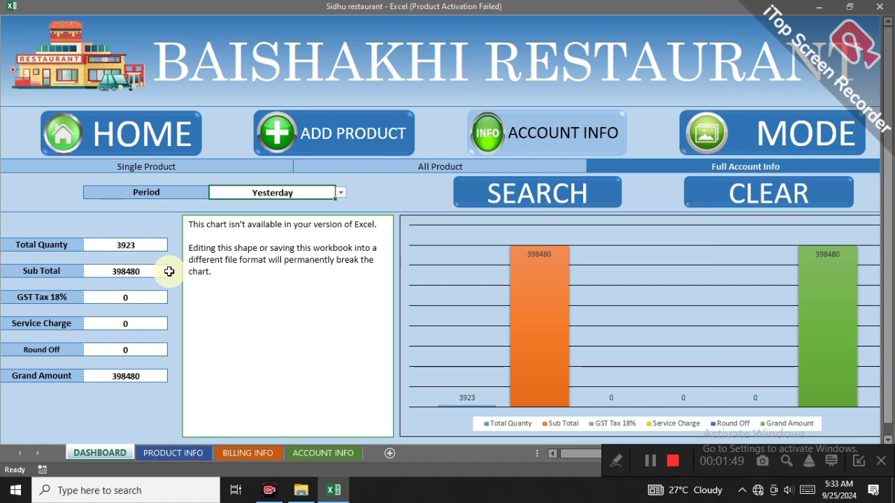
- Open the display mode page, switch the workbook to Excel Mode and return it to App Mode
click(795, 136)
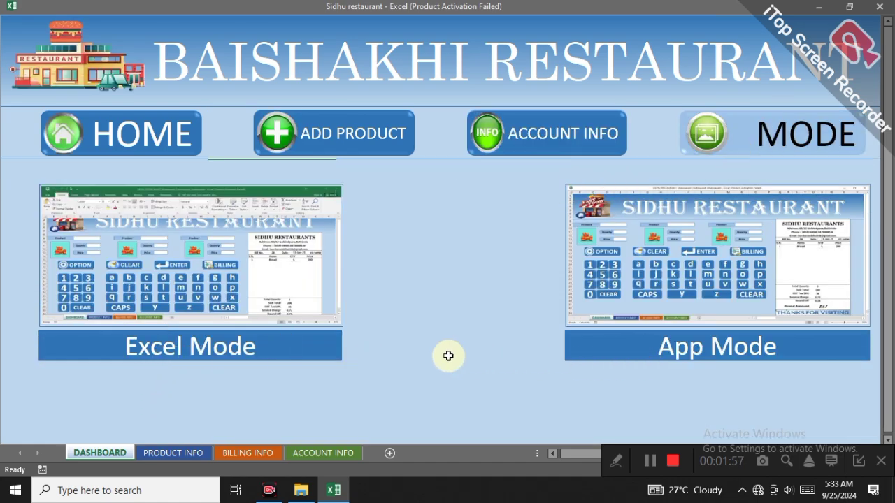
click(288, 354)
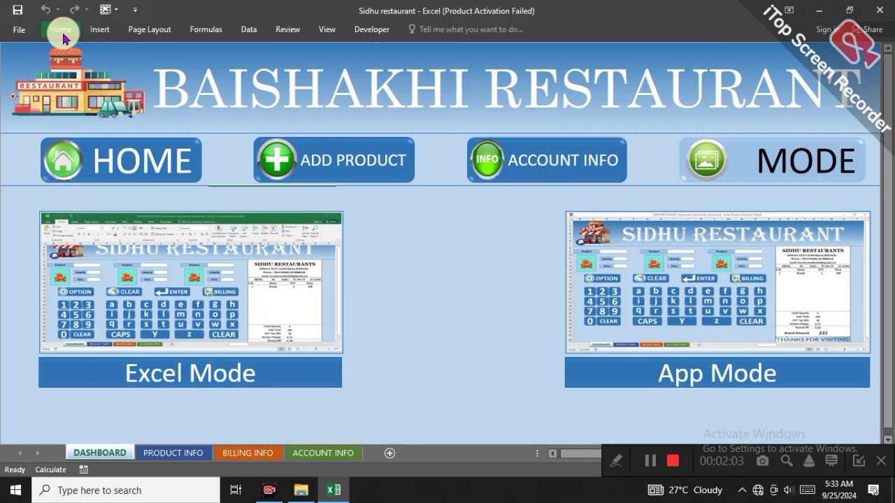
click(616, 349)
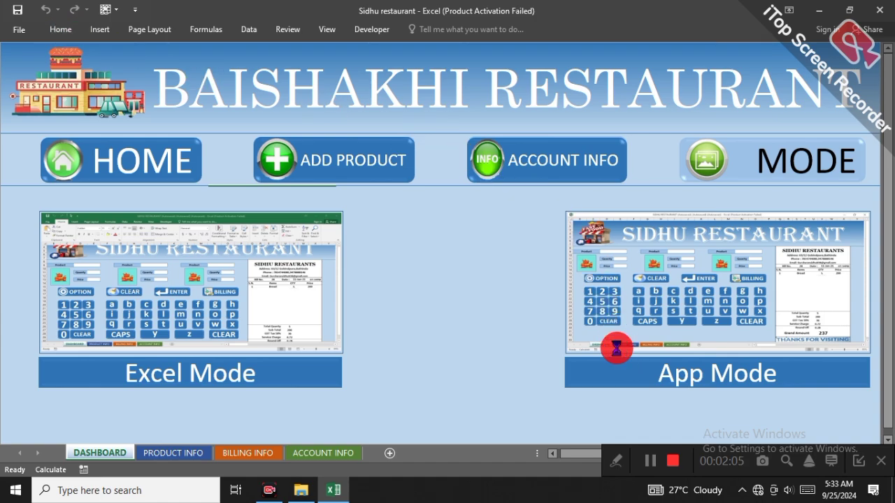